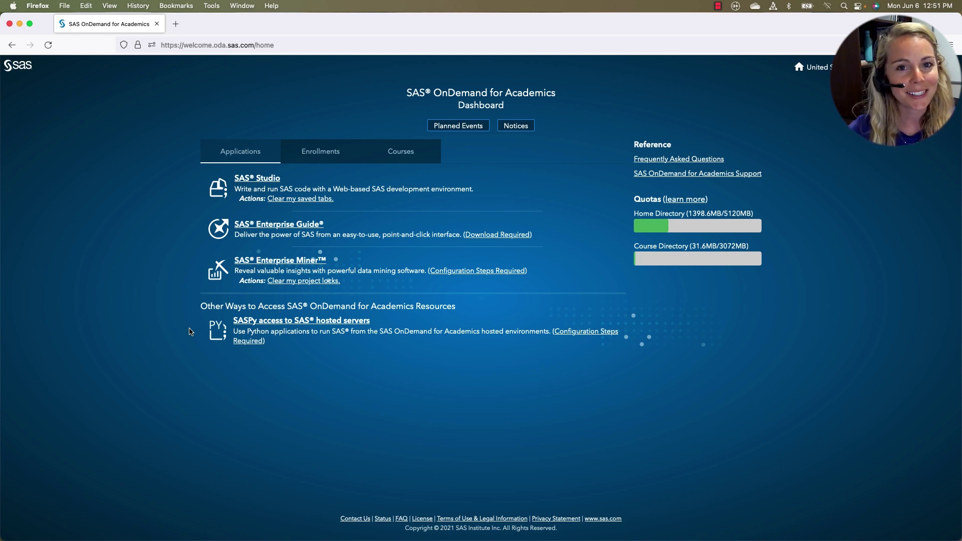
Launch SAS Studio from the OnDemand dashboard and wait for an empty Program 1 editor
left_click(250, 182)
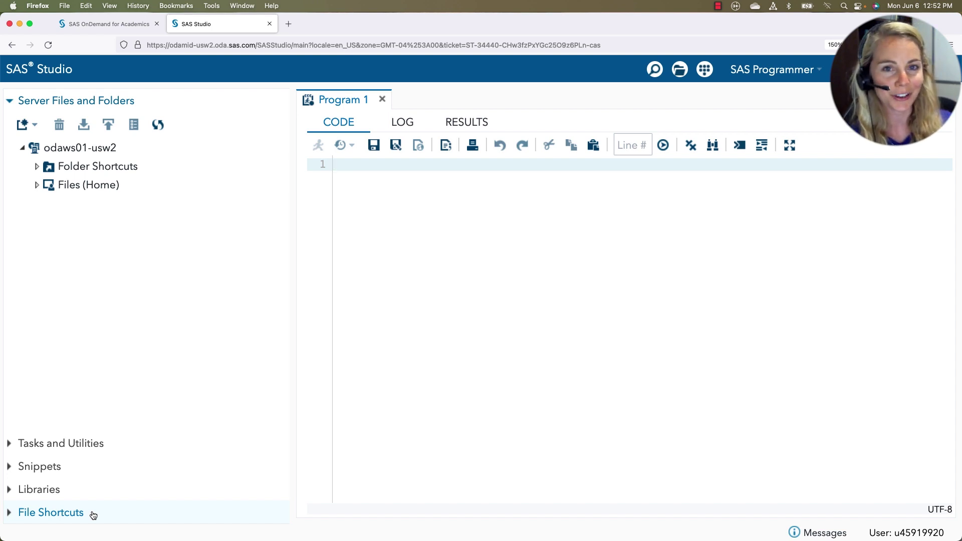
Write the program 'proc print data=sashelp.cars; run;' in Program 1, fixing the typo
left_click(410, 281)
type("proc pring")
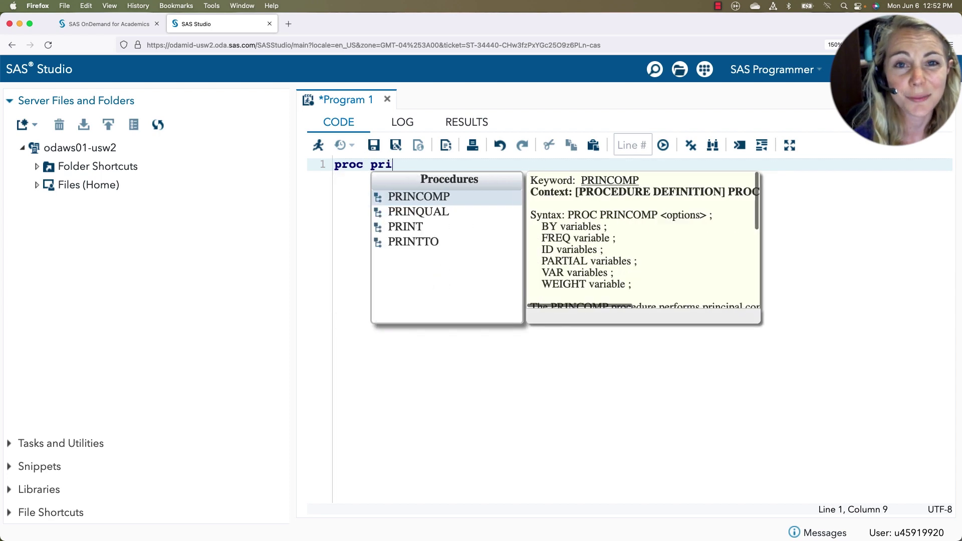
key("BackSpace")
key("BackSpace")
type("t data=")
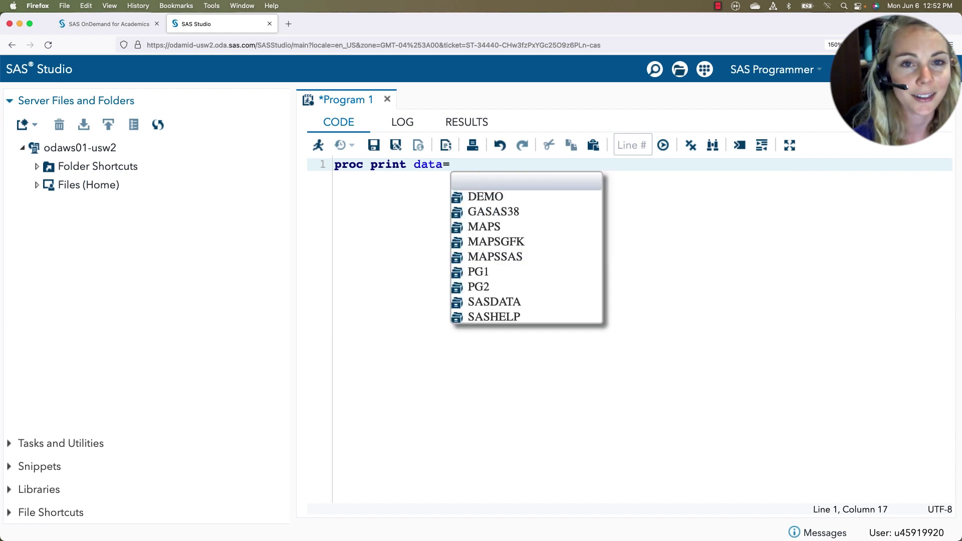
type("sas")
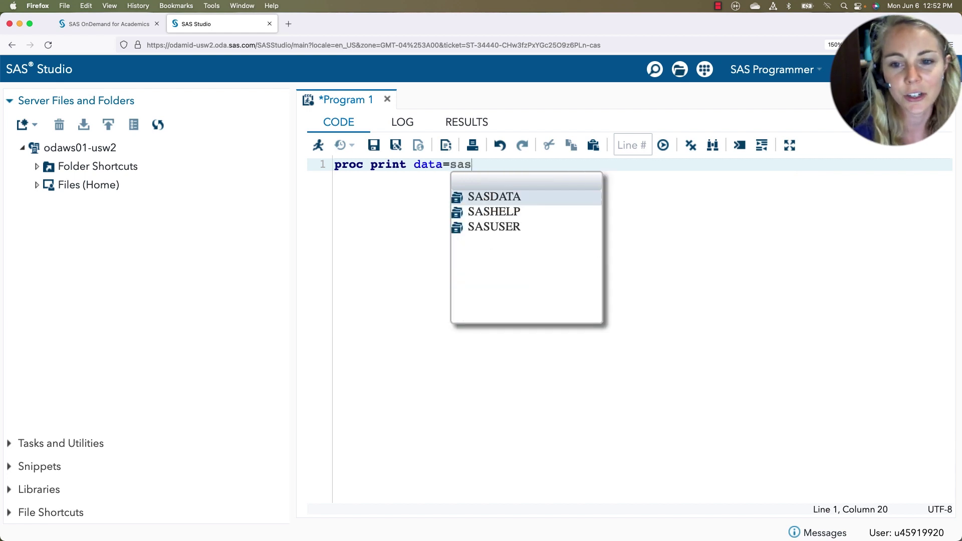
type("help.car")
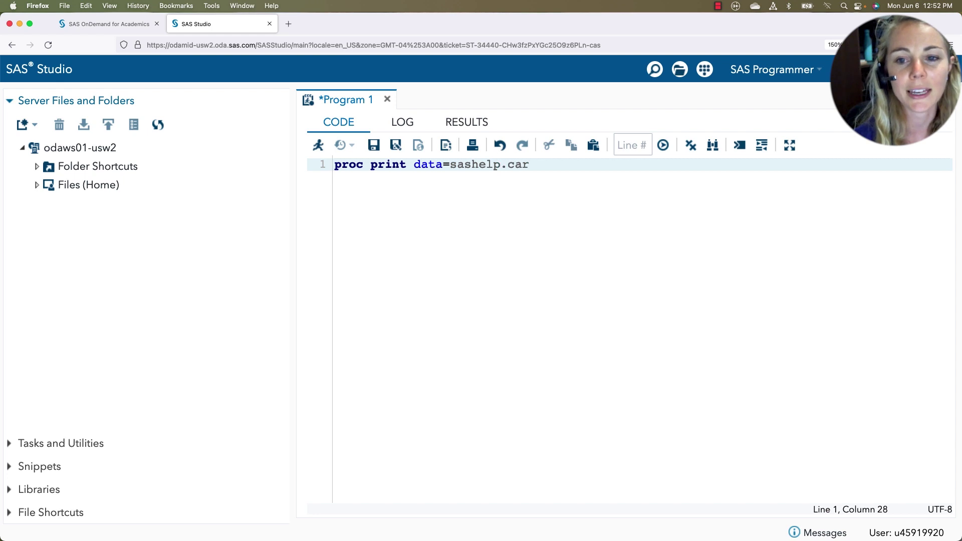
type("s;")
key("Return")
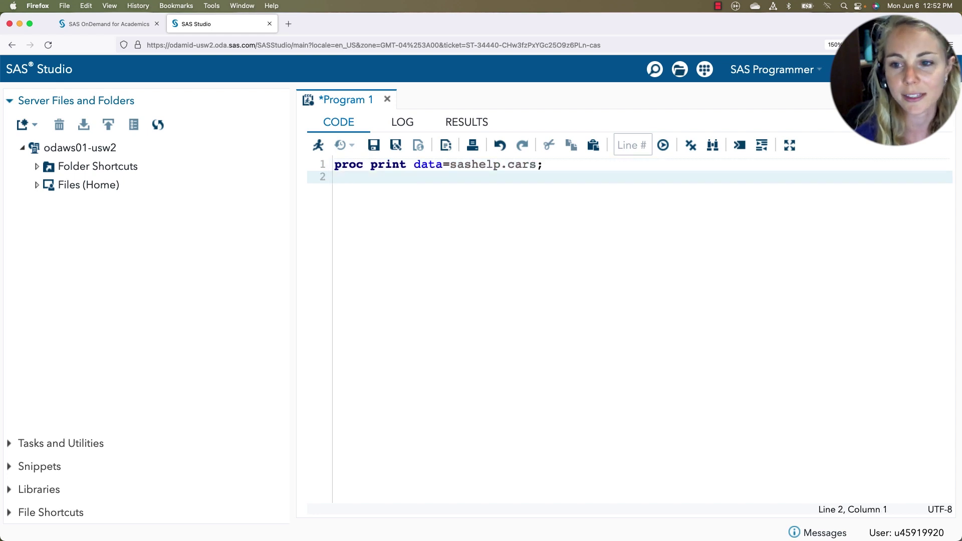
type("run;")
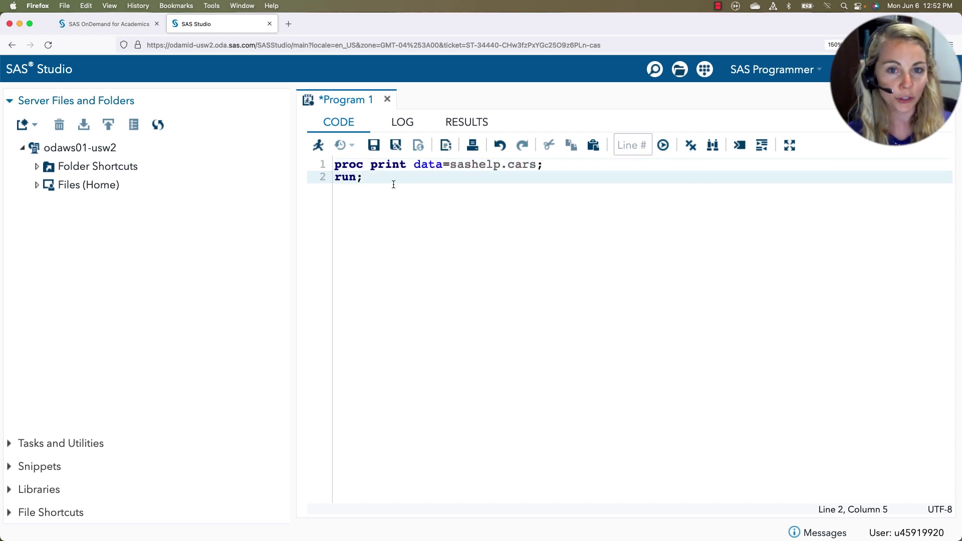
Run the program and scroll through the printed SASHELP.CARS results
left_click(317, 146)
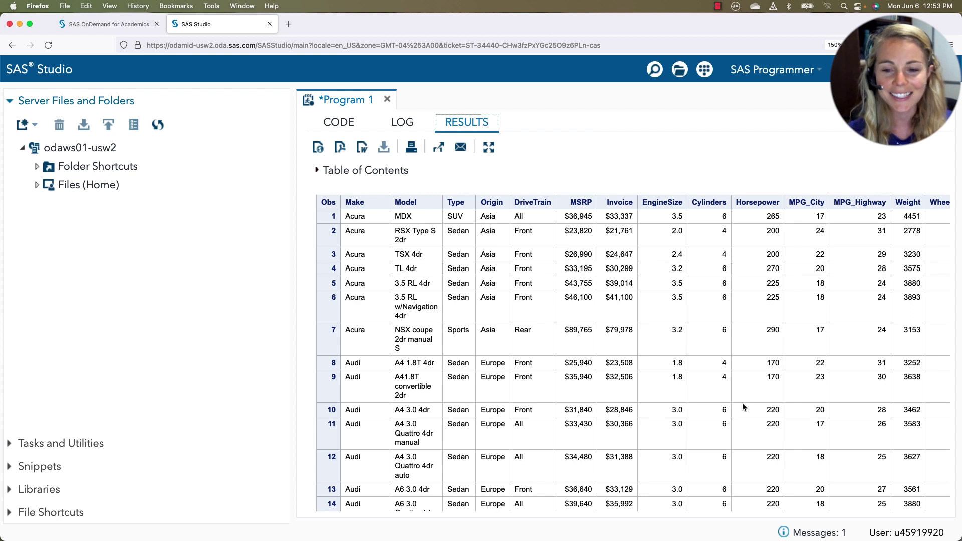
scroll(741, 403, "down", 3)
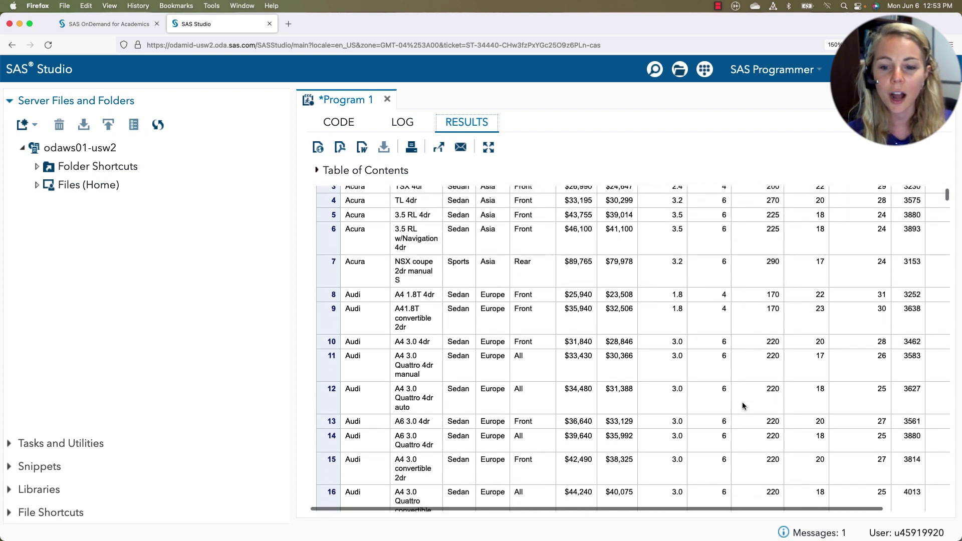
scroll(743, 405, "down", 5)
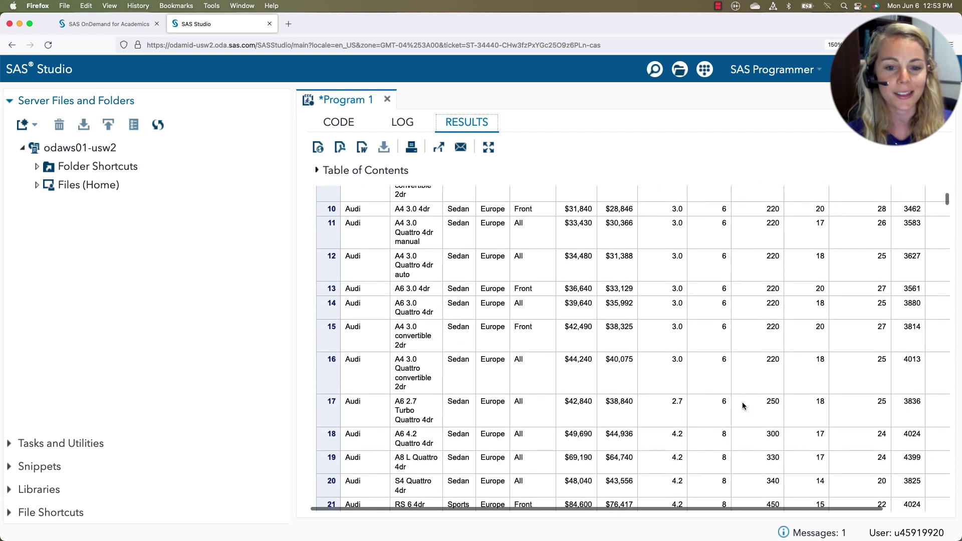
scroll(743, 406, "down", 1)
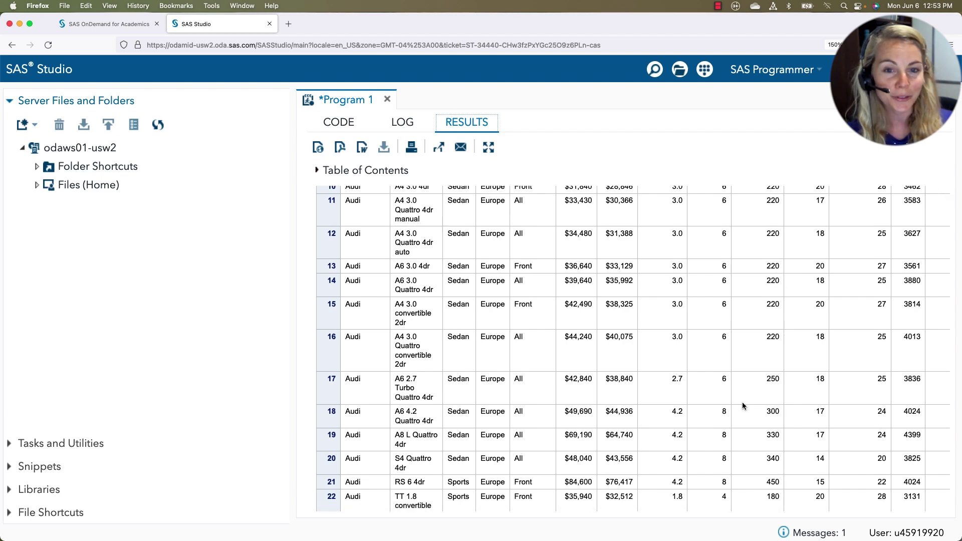
scroll(743, 405, "up", 9)
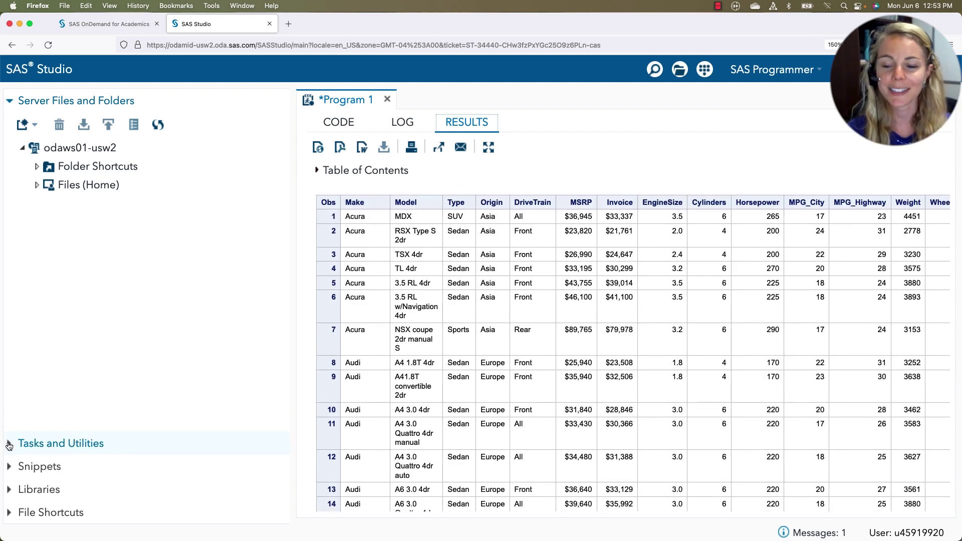
Show Tasks and Utilities, collapse Graph and Statistics, and expand the Data task folder
left_click(9, 445)
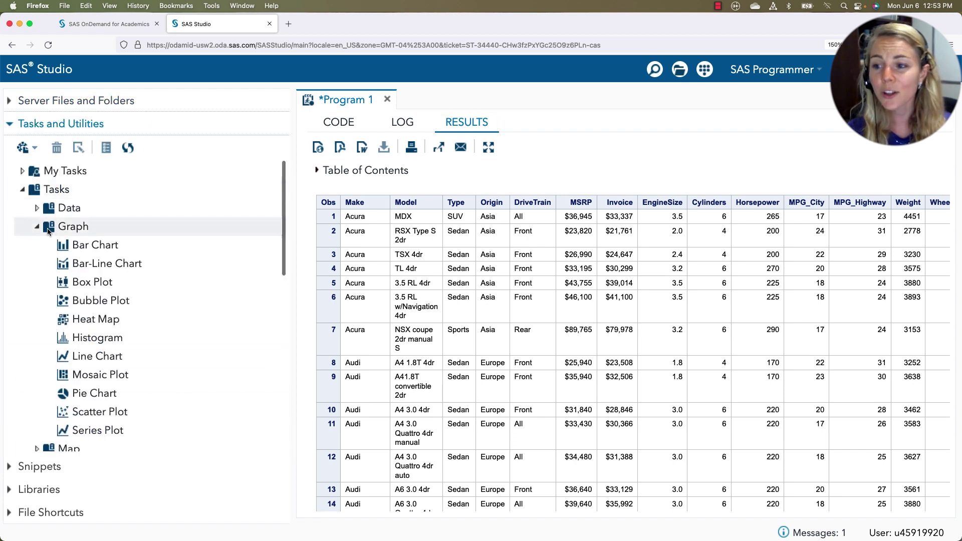
left_click(36, 228)
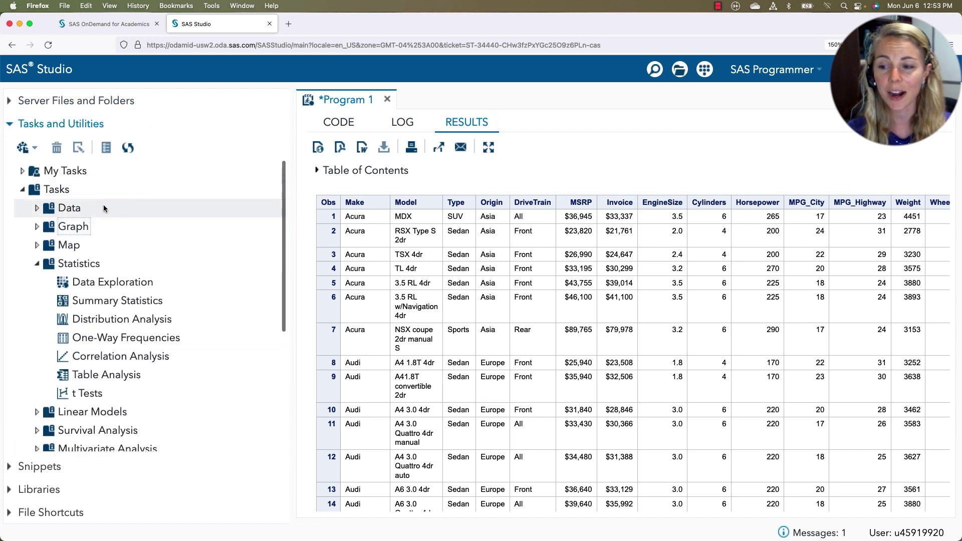
left_click(37, 266)
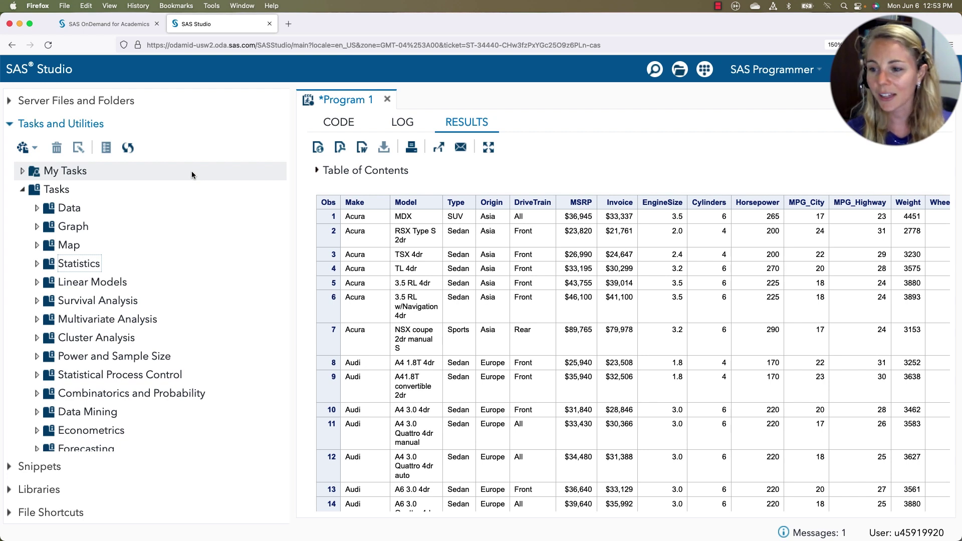
left_click(36, 208)
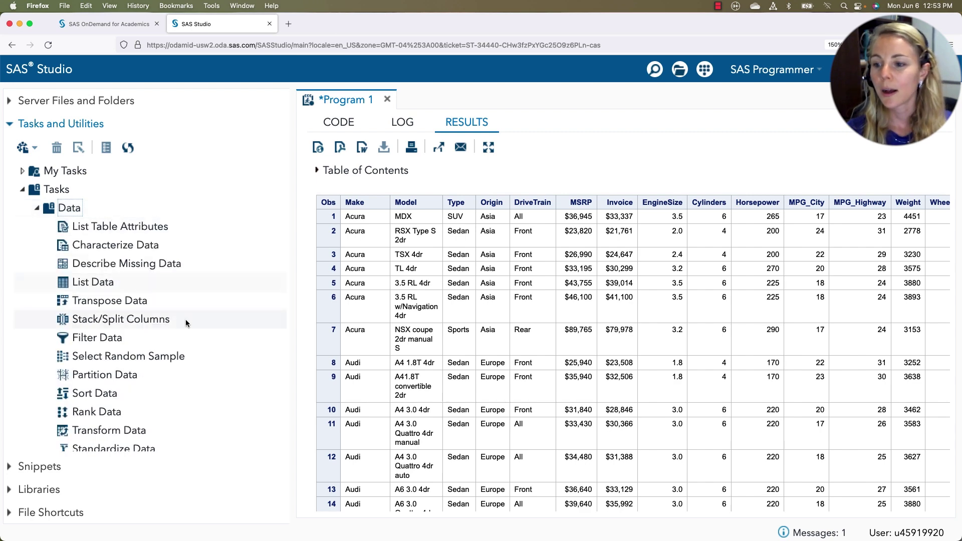
Open the Filter Data task with SASHELP.CARS as the input table
double_click(110, 338)
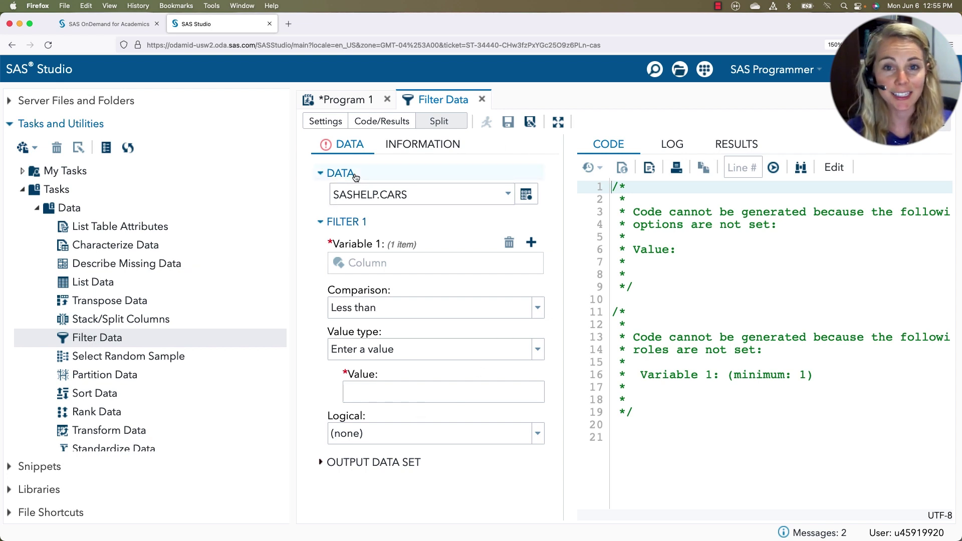
left_click(527, 194)
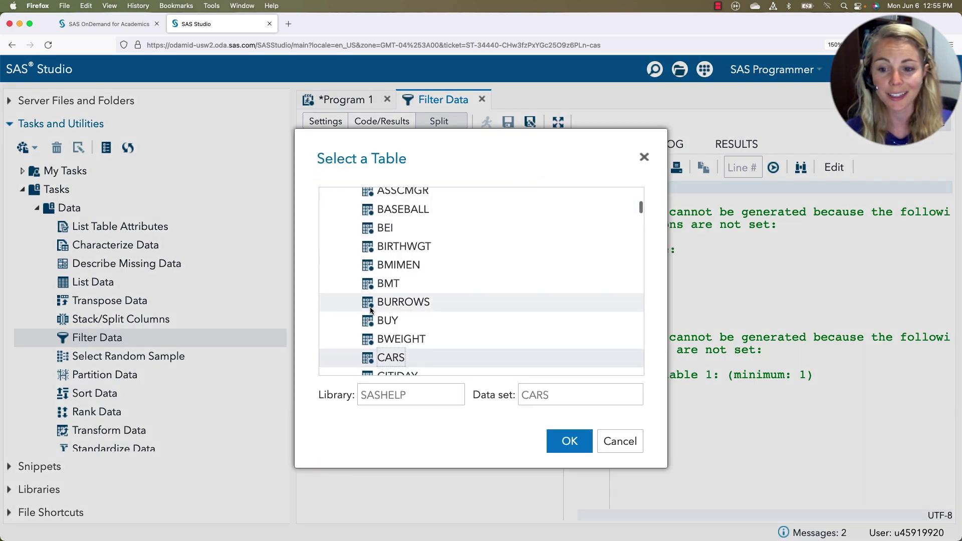
double_click(398, 357)
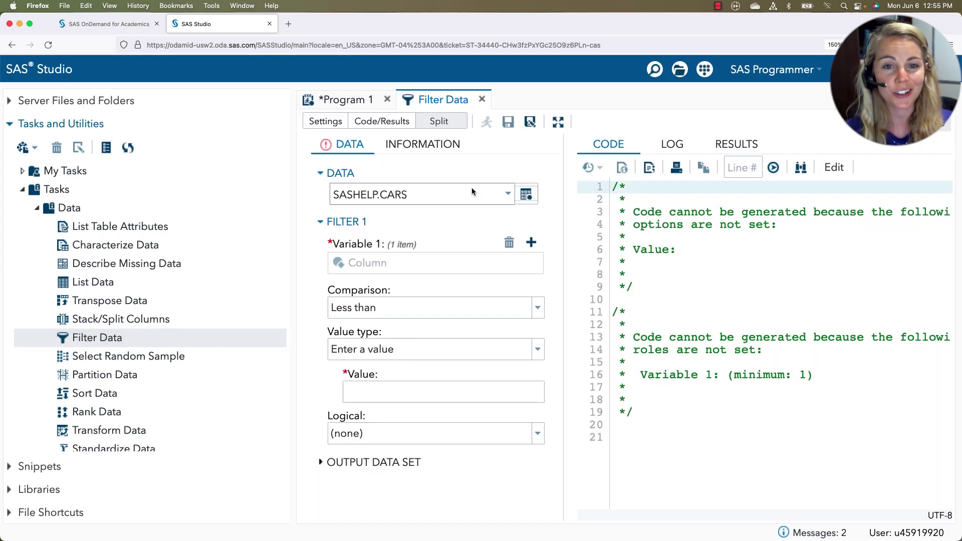
Set the filter to Make Equal to 'Audi'
left_click(530, 244)
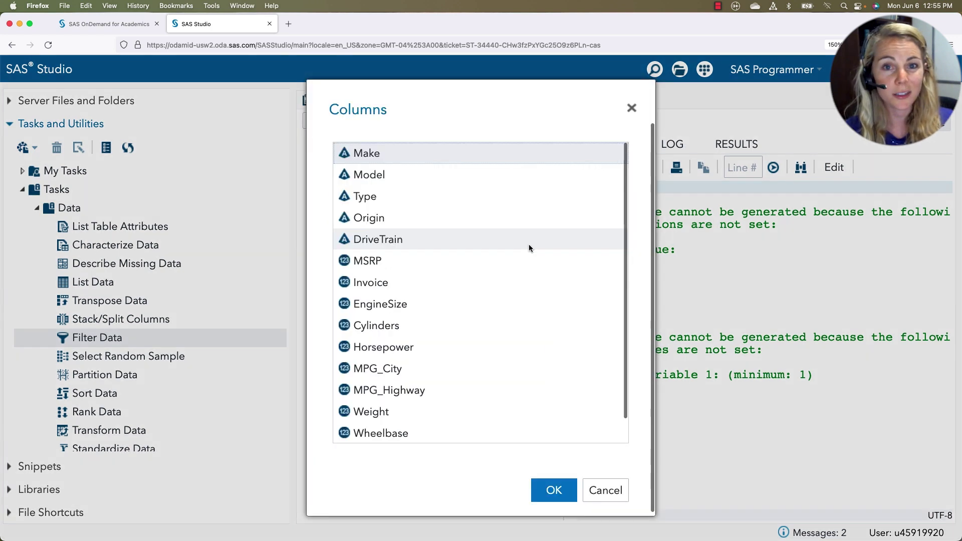
double_click(375, 153)
left_click(381, 308)
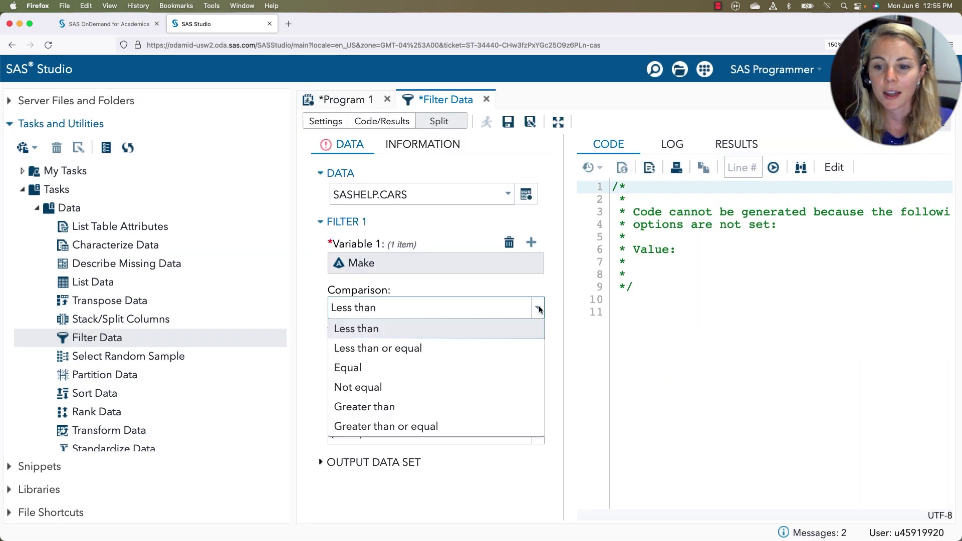
left_click(380, 366)
left_click(397, 392)
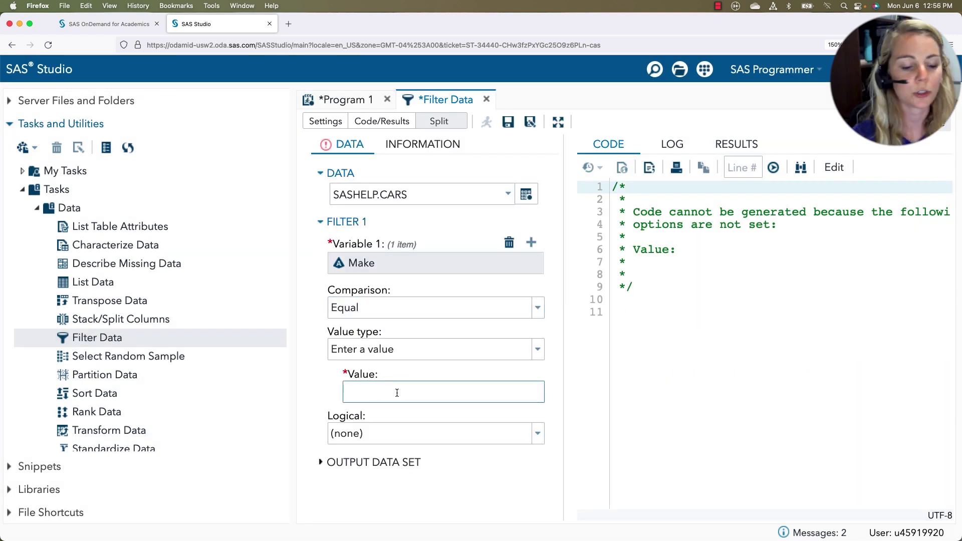
type("Audi")
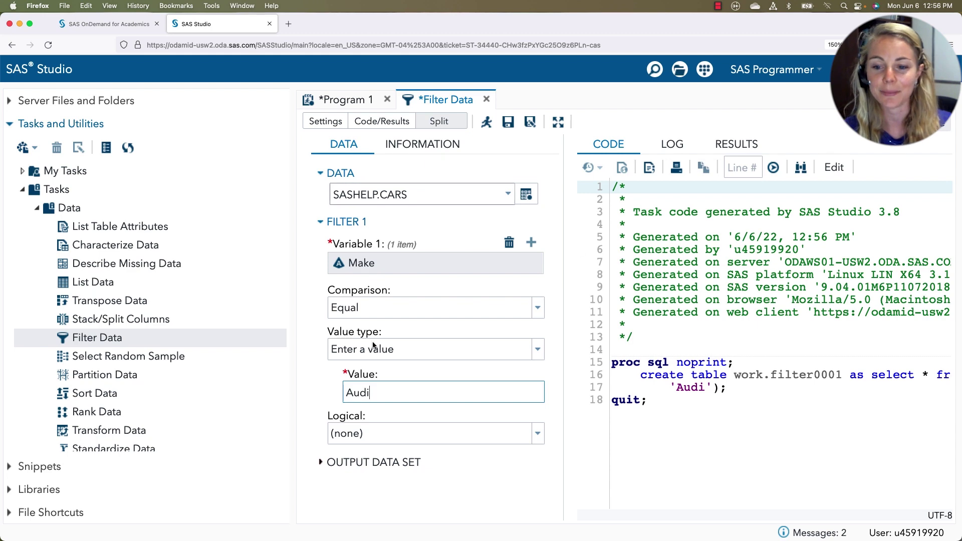
Run the Filter Data task to create WORK.FILTER0001 with the 19 Audi cars
left_click(486, 122)
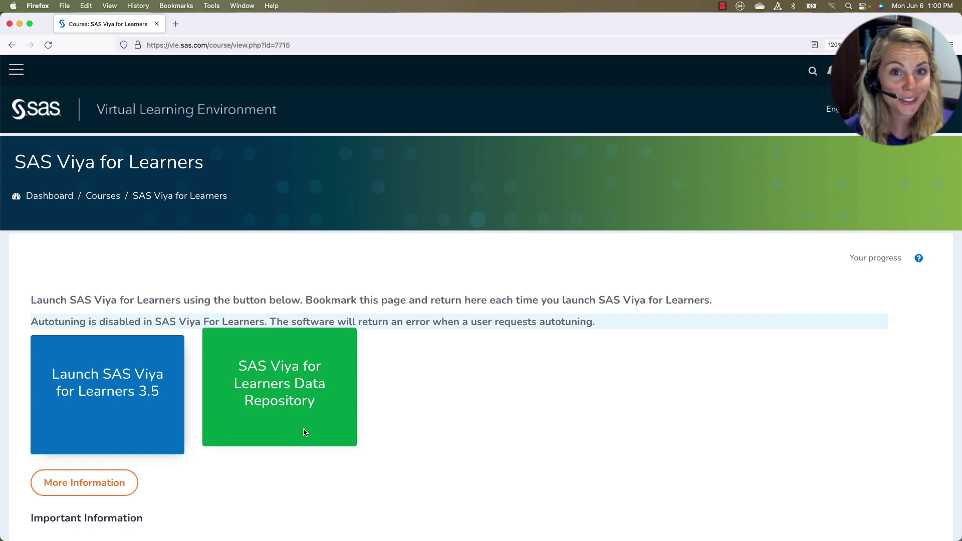
Enter the account e-mail, tick Remember me, and sign in to SAS Viya for Learners
left_click(114, 390)
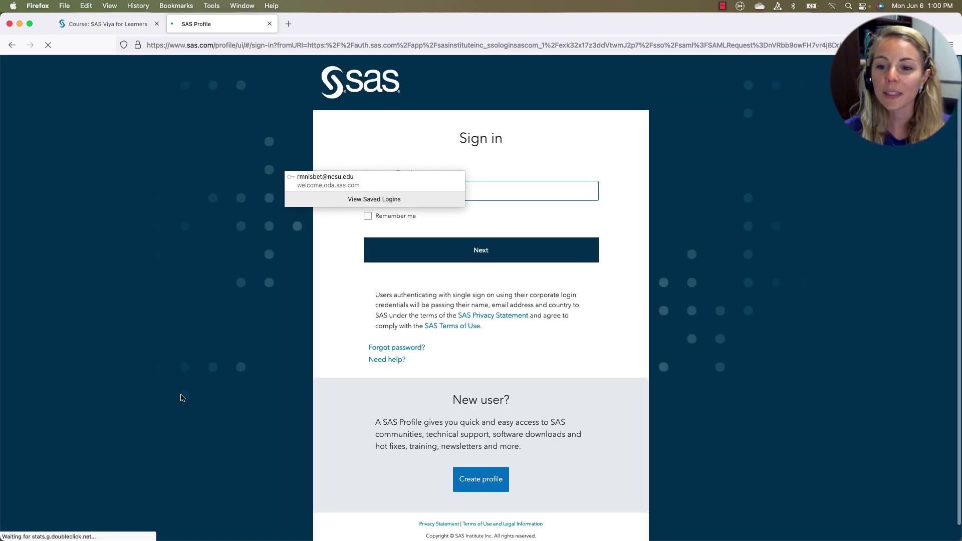
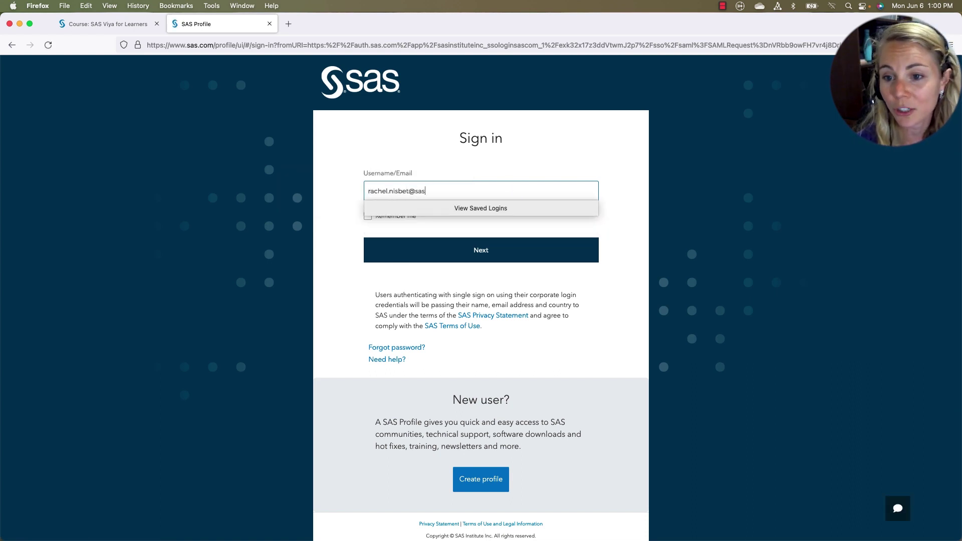
left_click(368, 224)
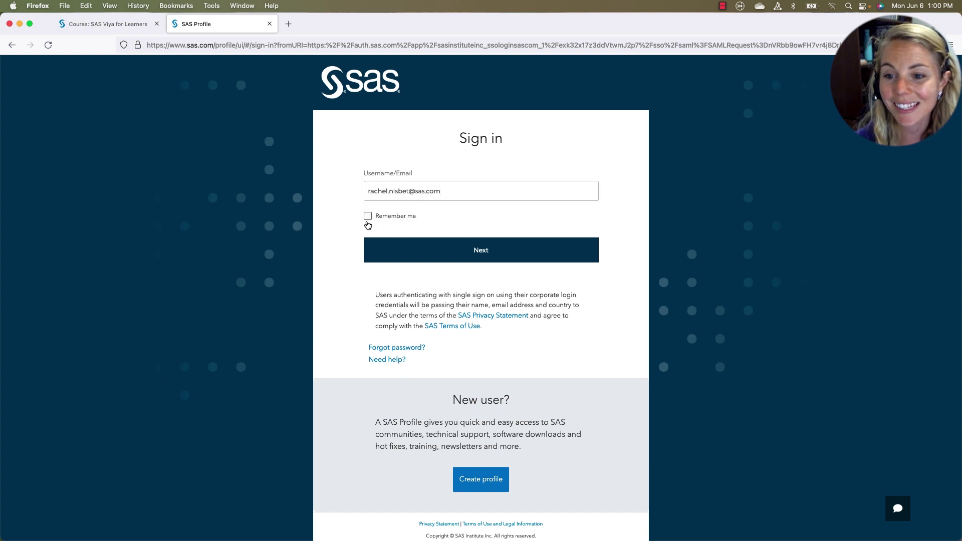
left_click(444, 249)
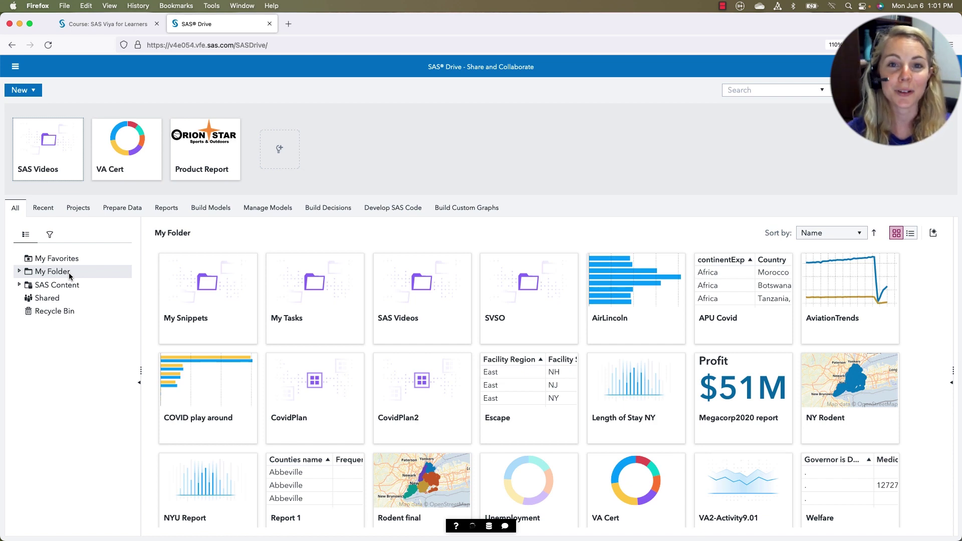
Open SAS Content > Courses, then switch to Develop SAS Code from the applications menu
left_click(46, 290)
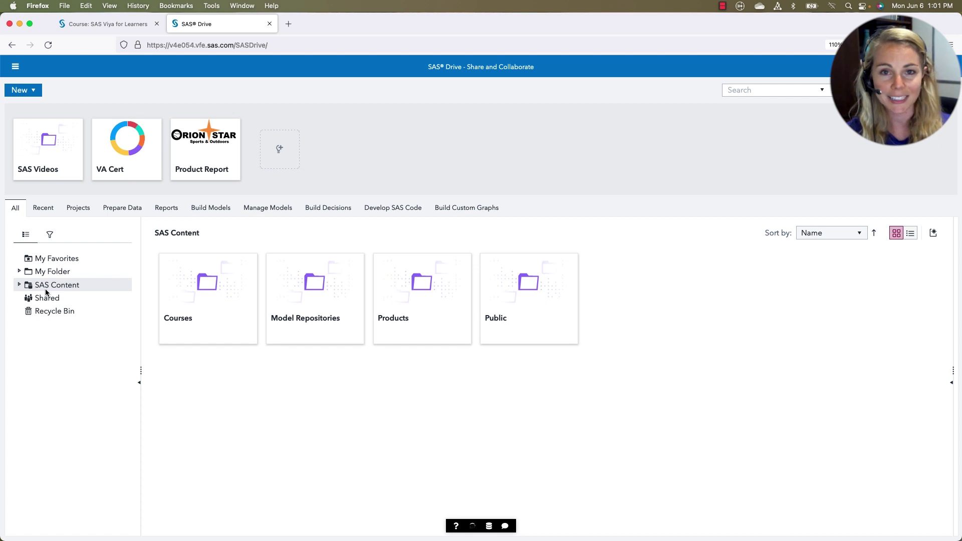
left_click(213, 282)
double_click(213, 282)
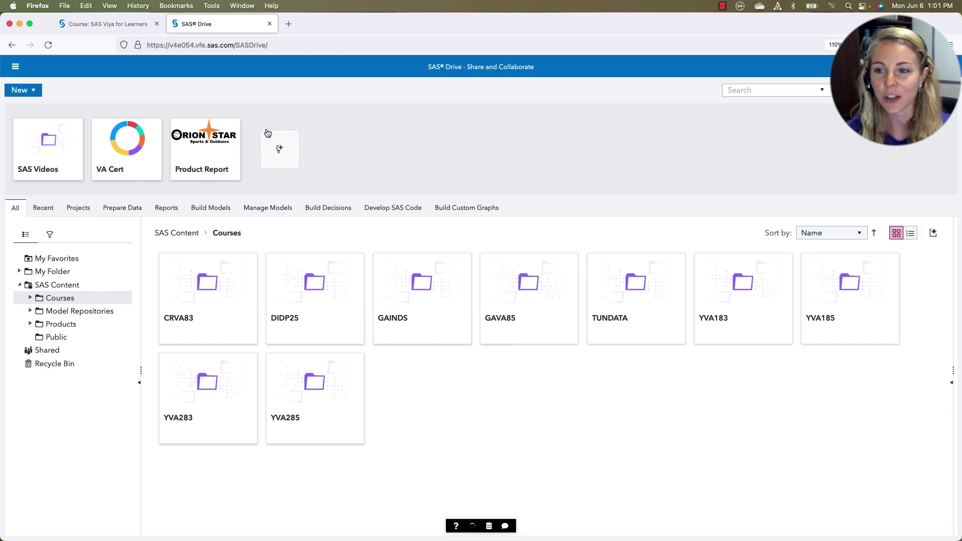
left_click(13, 66)
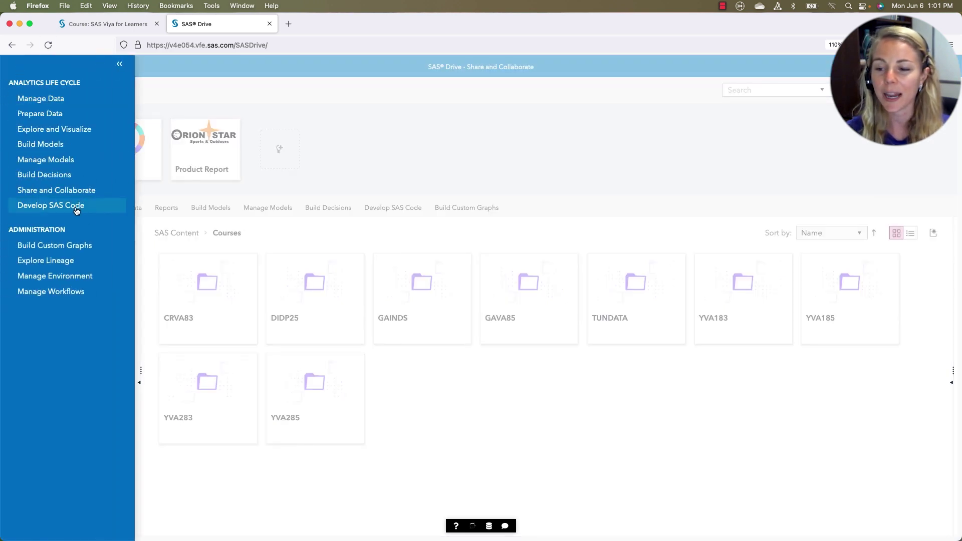
left_click(76, 206)
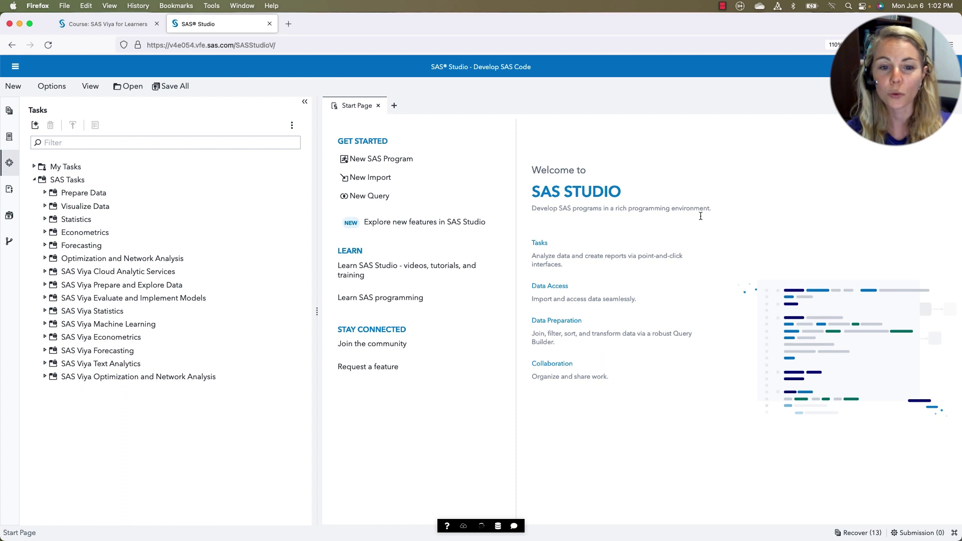
Open a new empty Program.sas tab
left_click(394, 106)
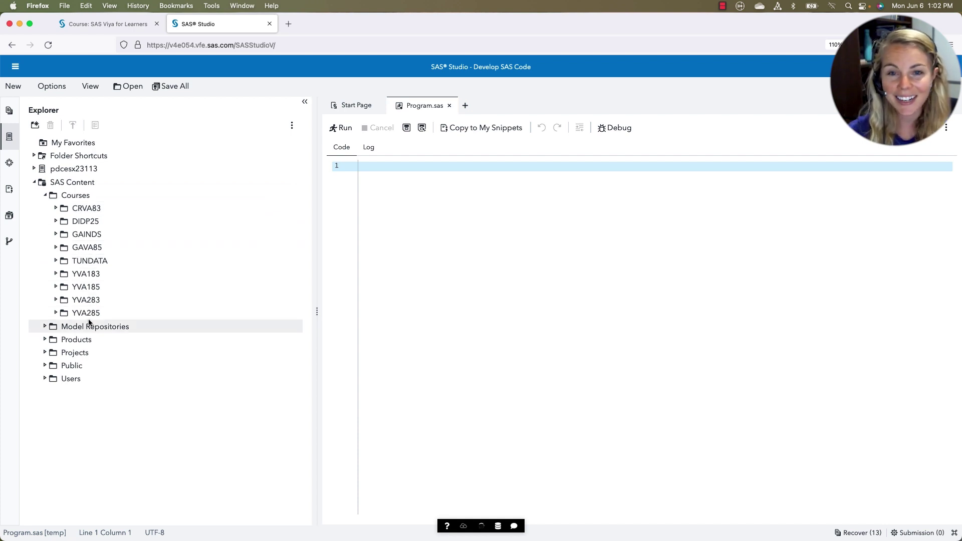
Type 'proc print data=sashelp.cars;' and 'run;' on two lines, using SASHELP autocomplete
type("proc")
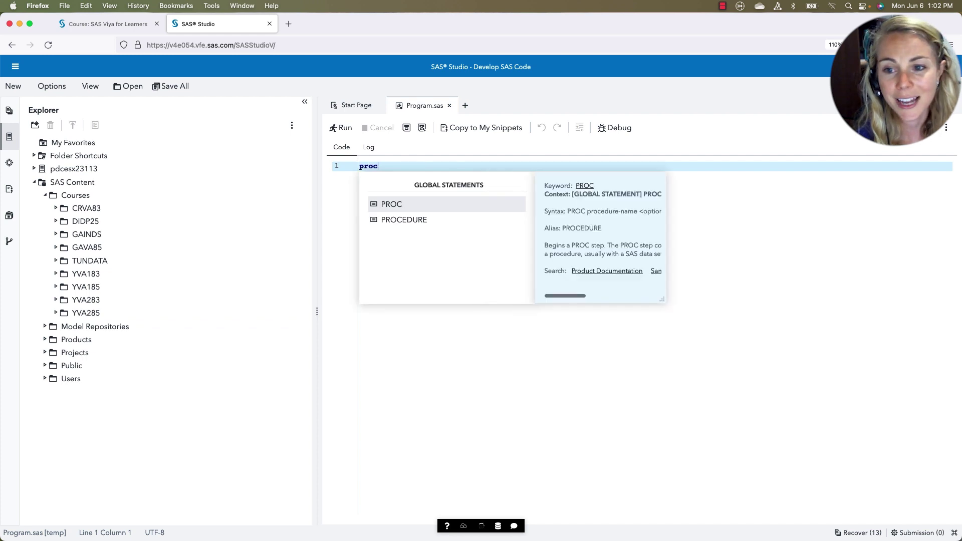
type(" print data=")
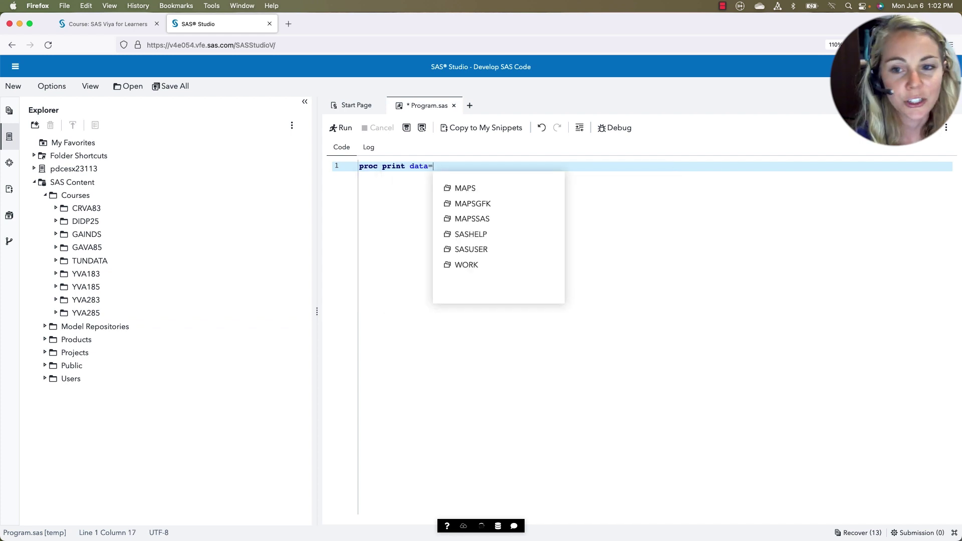
type("sas")
key("Return")
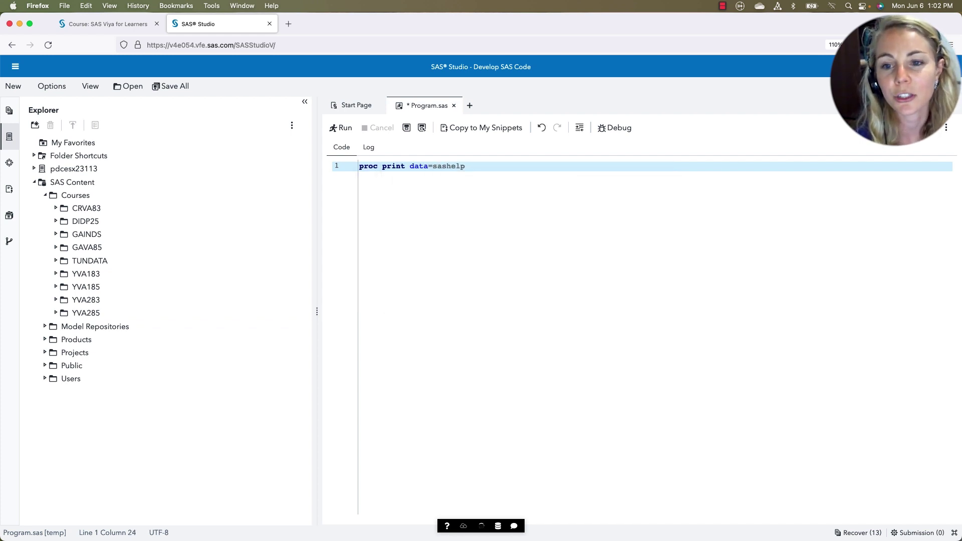
type(".cars;")
key("Return")
type("run;")
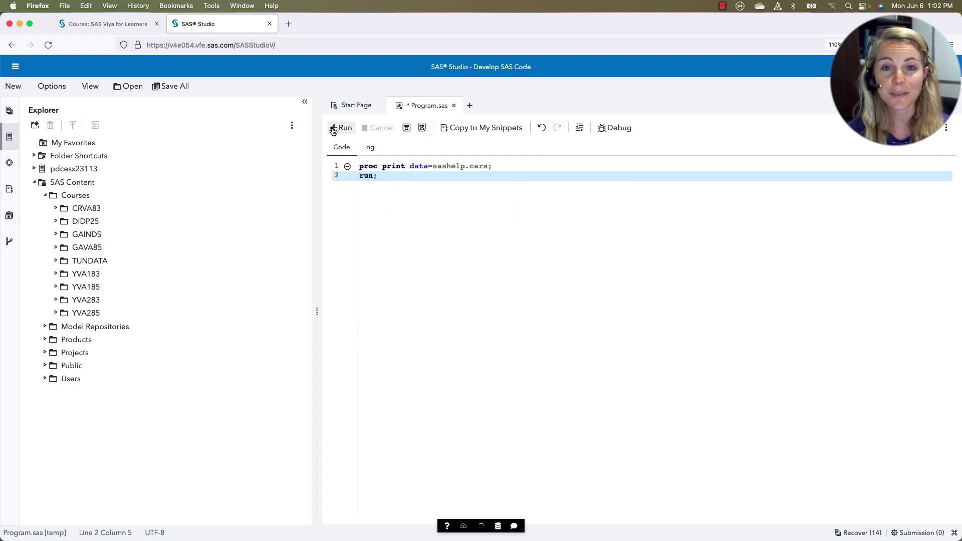
Run Program.sas and drag the Explorer splitter left to widen the SASHELP.CARS results
left_click(333, 129)
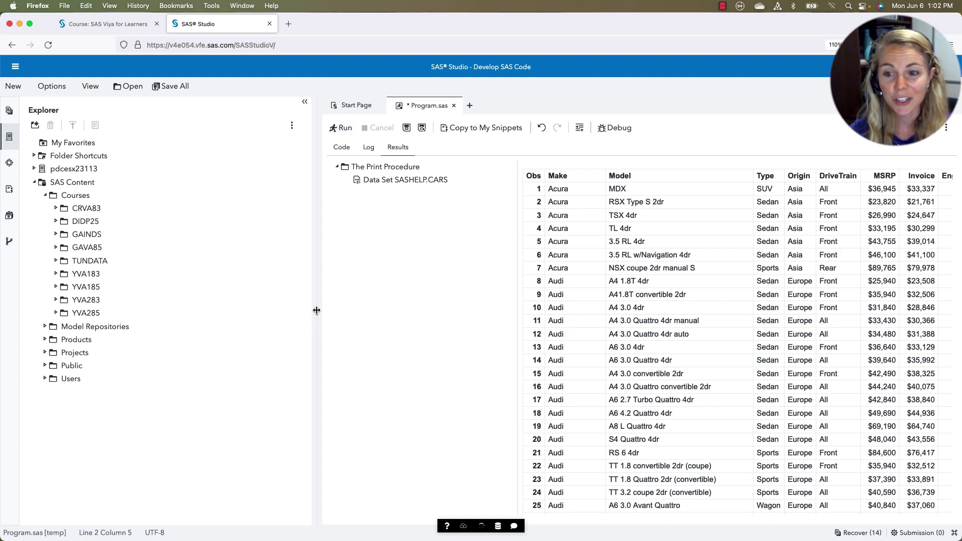
left_click_drag(317, 312, 199, 313)
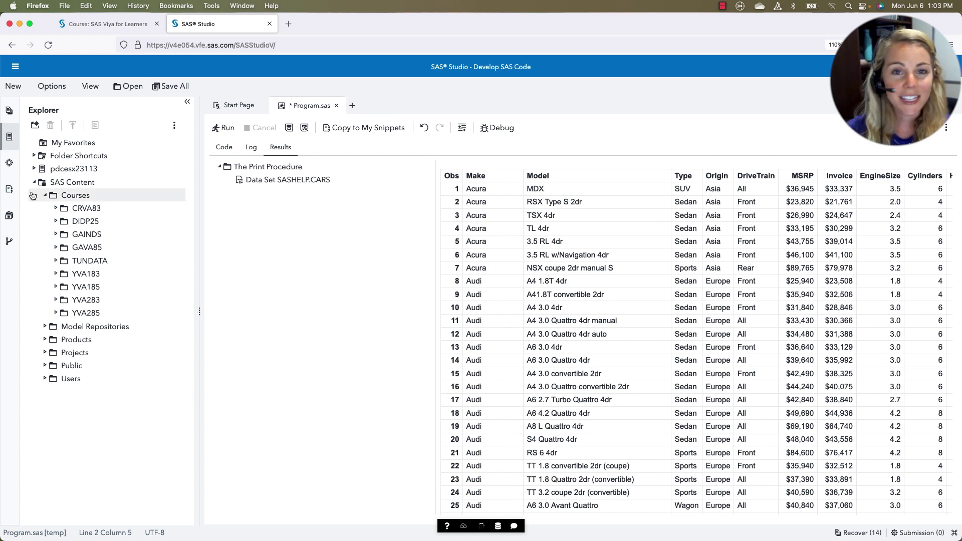
Expand SAS Tasks > Prepare Data > Transform Data and select the Filter Data task
left_click(10, 164)
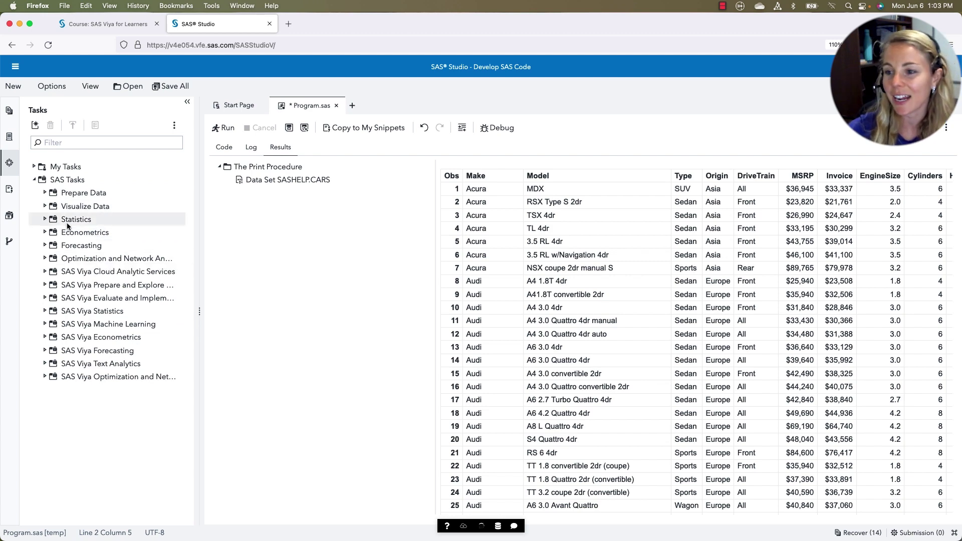
left_click(44, 193)
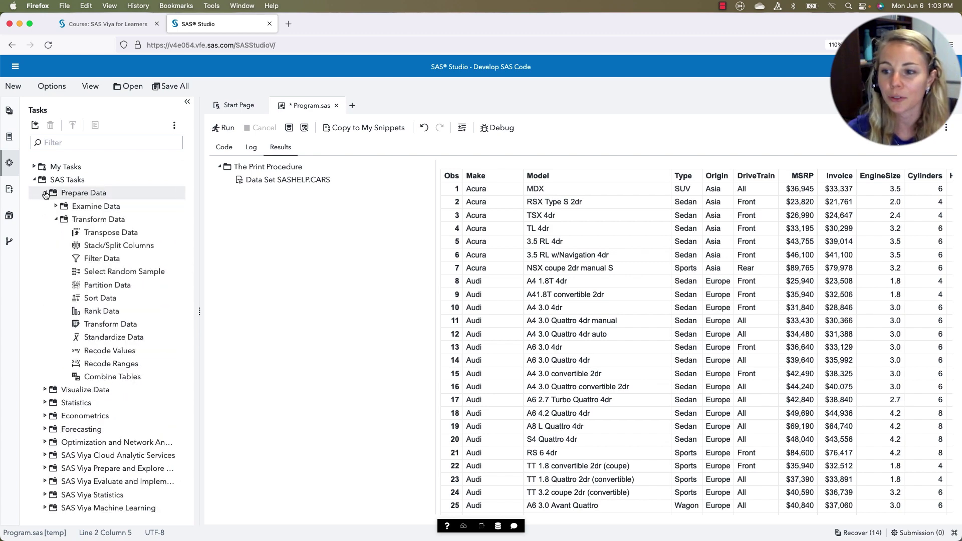
left_click(128, 259)
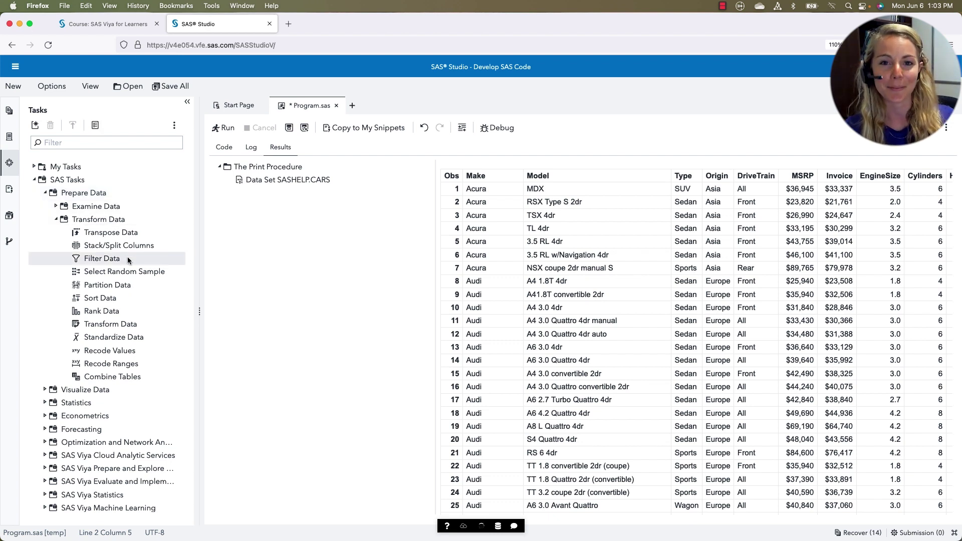
Open a Filter Data task and set its input table to SASHELP.CARS
double_click(128, 259)
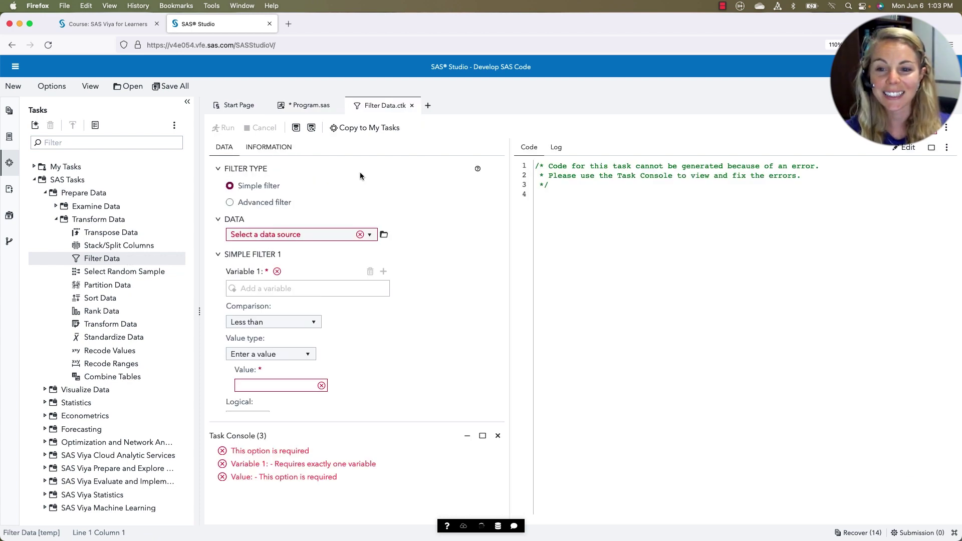
left_click(384, 235)
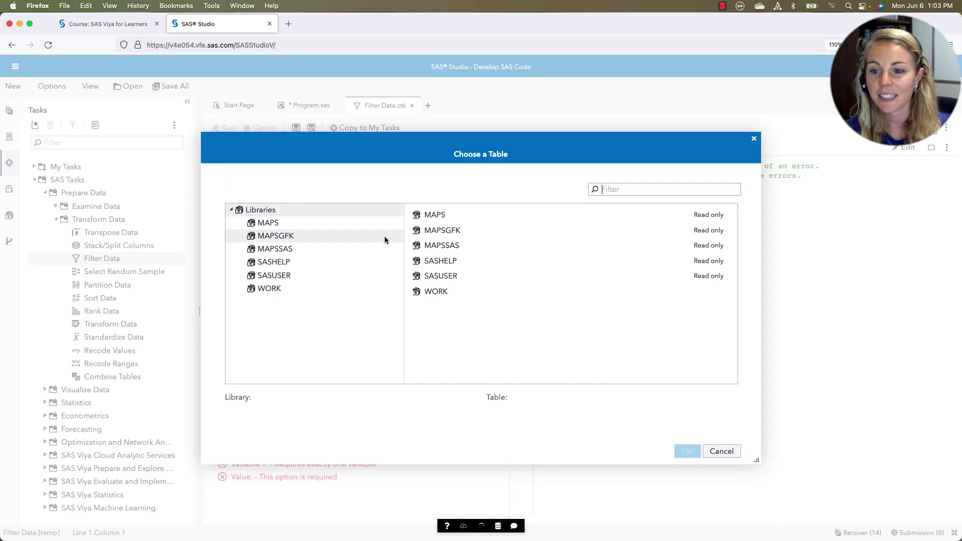
left_click(279, 261)
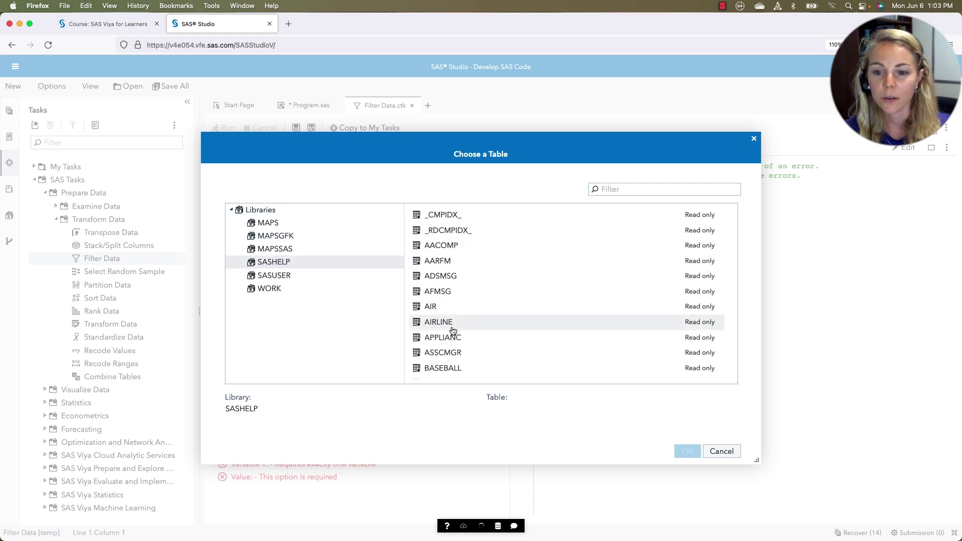
left_click(649, 189)
type("car")
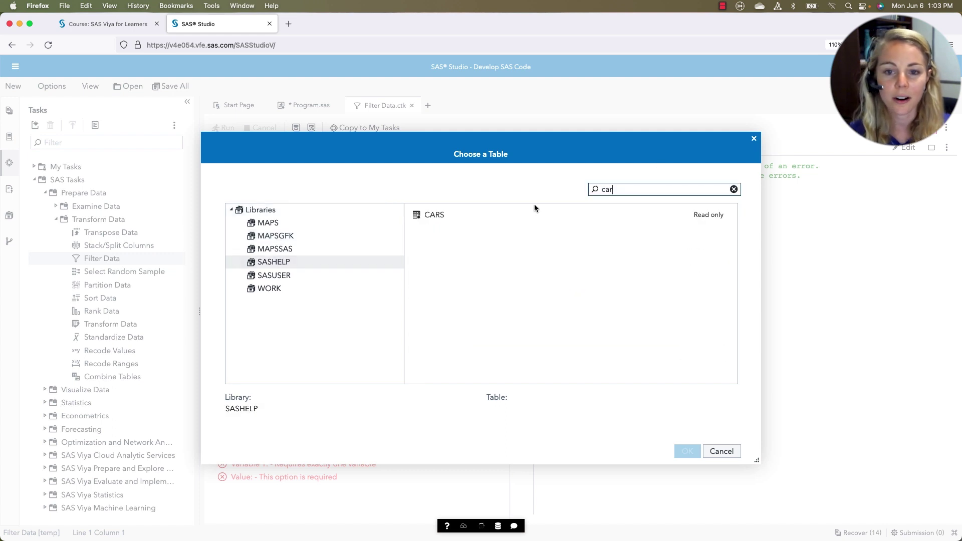
left_click(513, 219)
left_click(684, 451)
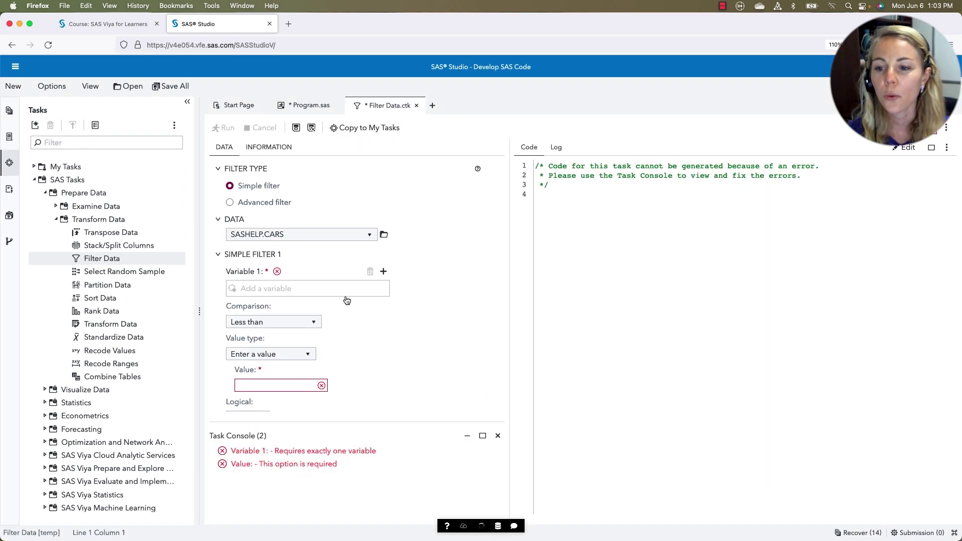
Add the filter condition Make Equal 'Audi'
left_click(384, 272)
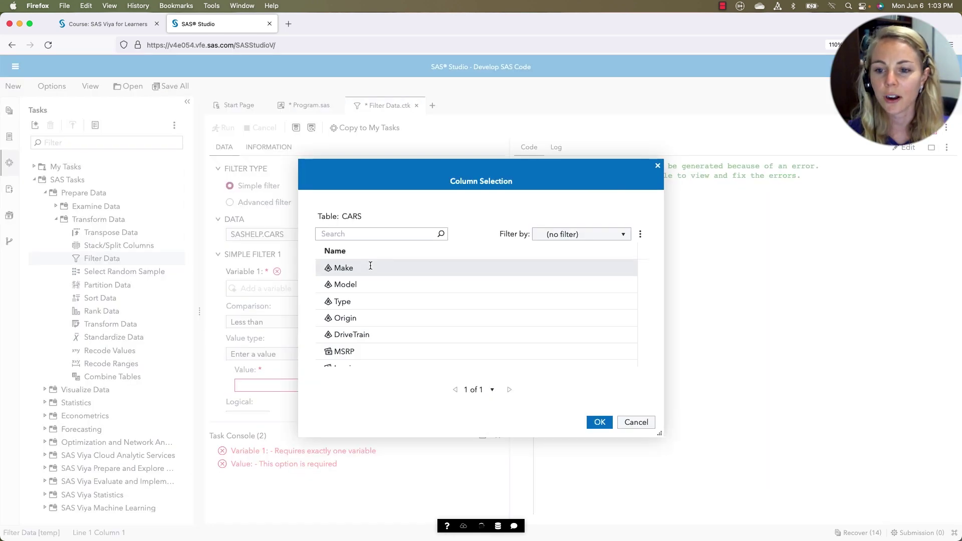
left_click(600, 422)
left_click(280, 321)
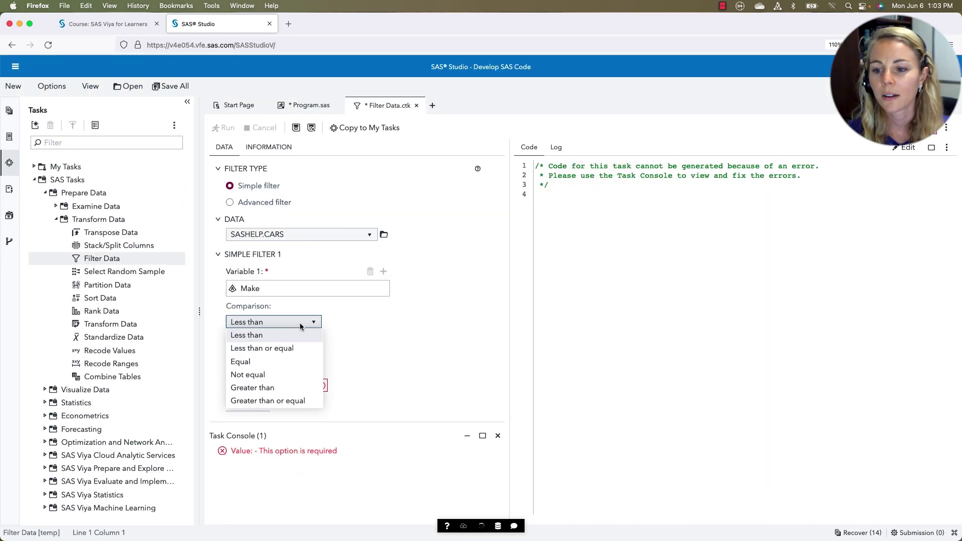
left_click(283, 360)
left_click(280, 387)
type("Audi")
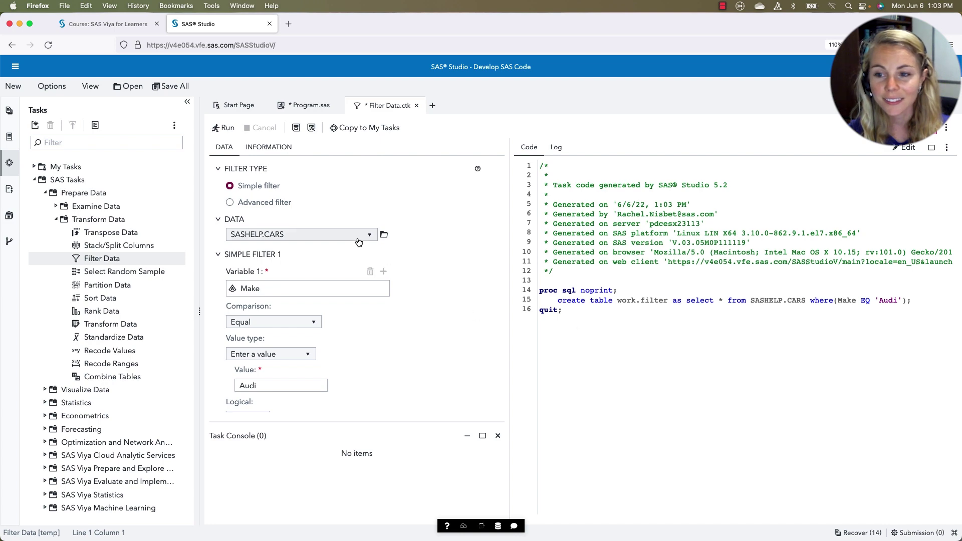
Run the Filter Data task, producing WORK.FILTER with 19 Audi rows and 15 columns
left_click(227, 133)
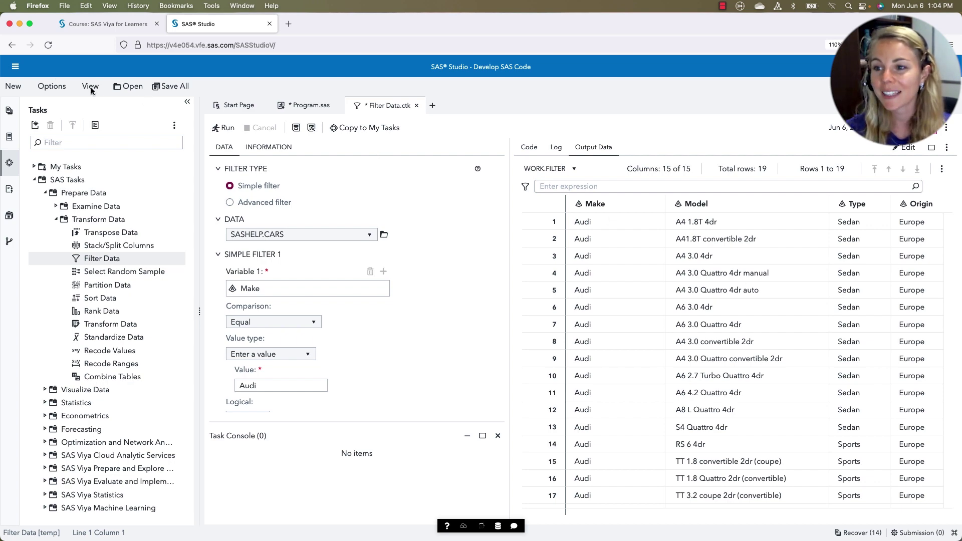
Go to Explore and Visualize and start a new report from data
left_click(15, 71)
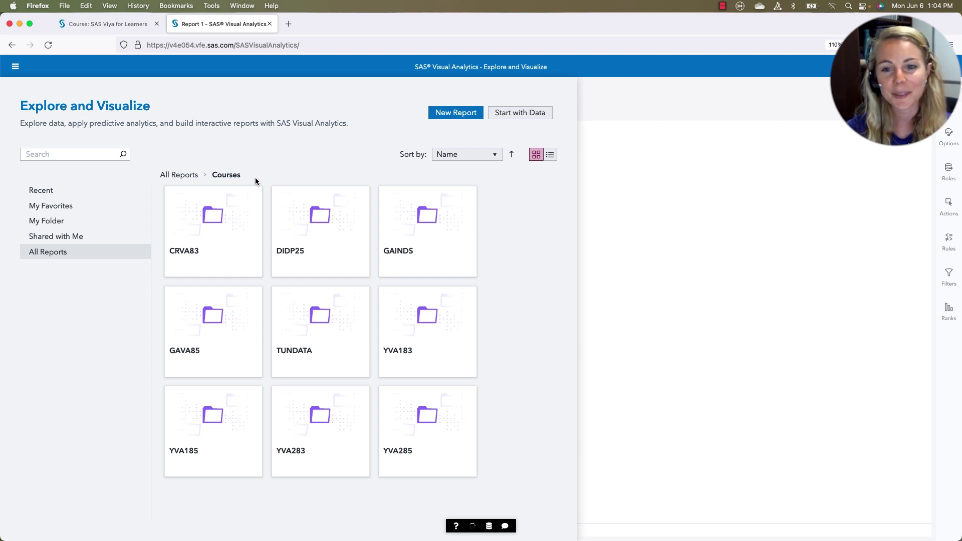
left_click(532, 116)
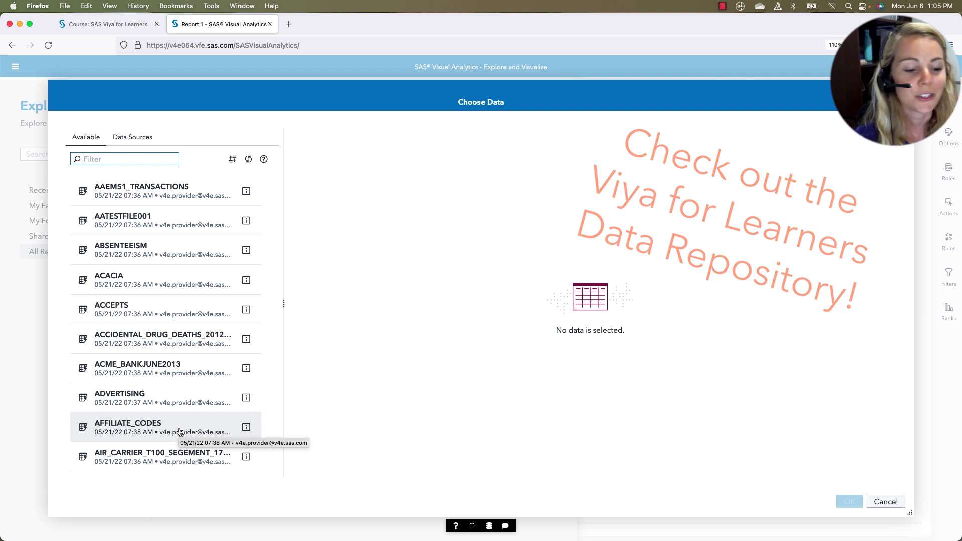
Filter the table list for 'heart' and load the HEART table into Report 1
type("heart")
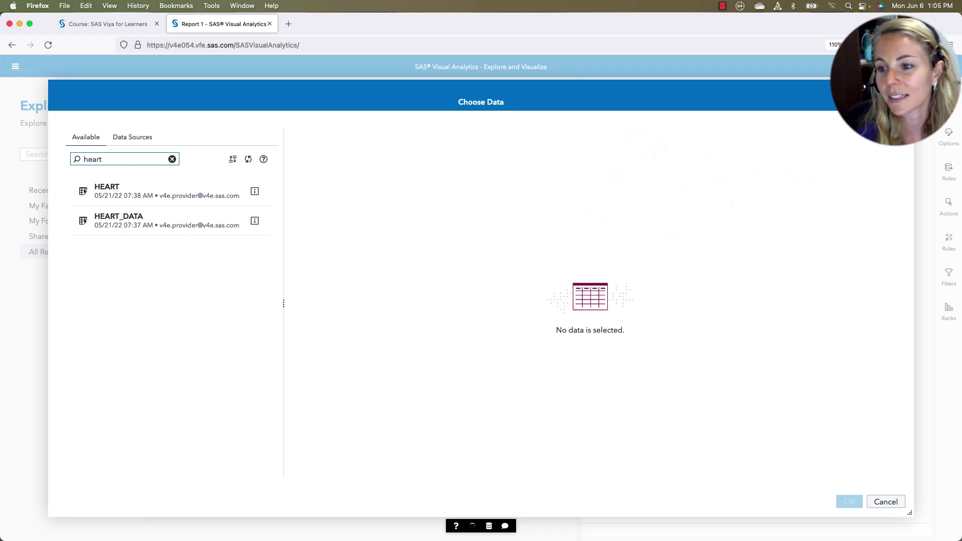
left_click(160, 202)
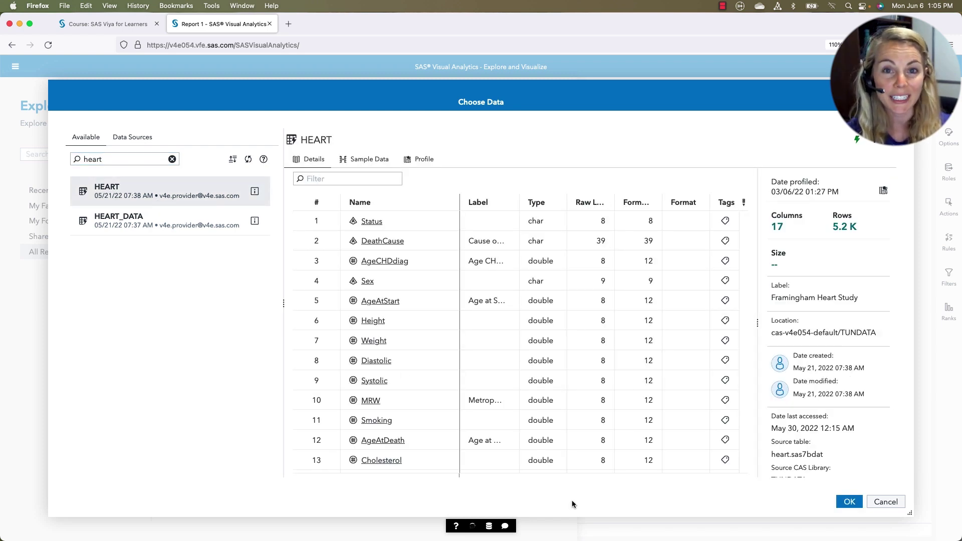
left_click(850, 502)
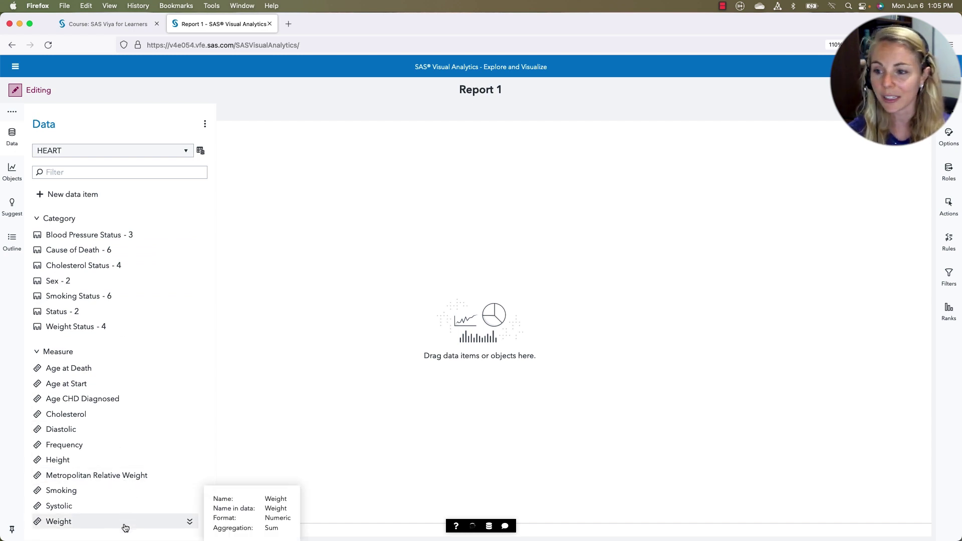
Build an automatic bar chart of Age at Death by Blood Pressure Status (High, Normal, Optimal)
left_click(121, 235)
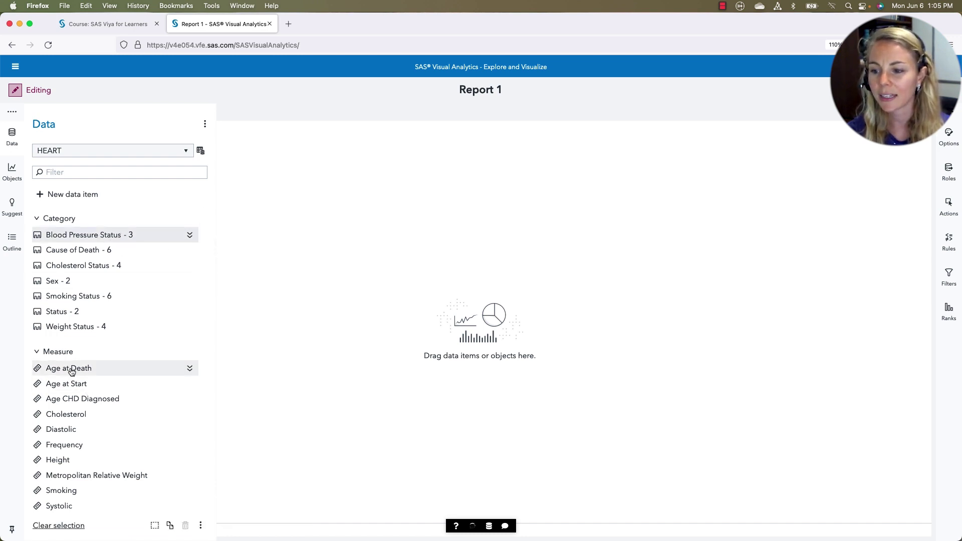
left_click_drag(90, 377, 360, 305)
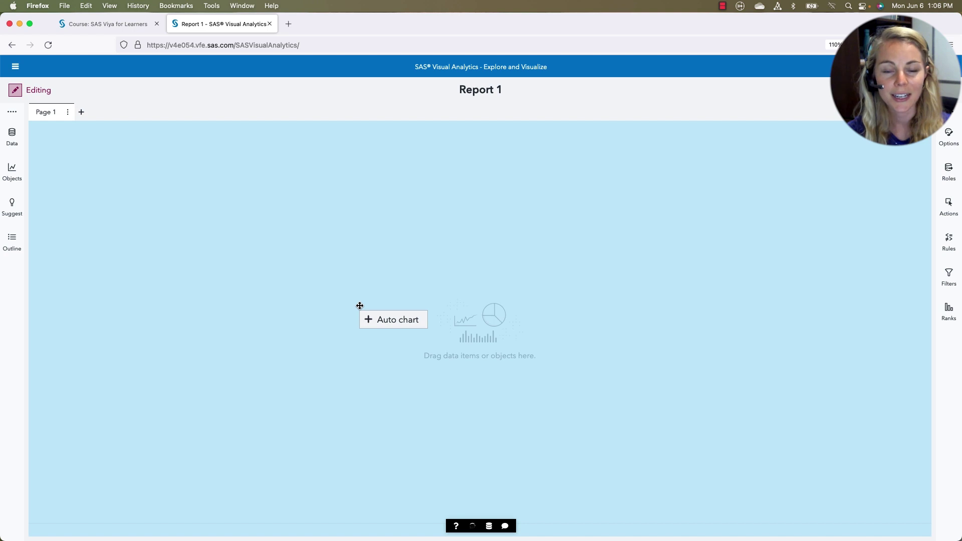
left_click_drag(360, 306, 359, 305)
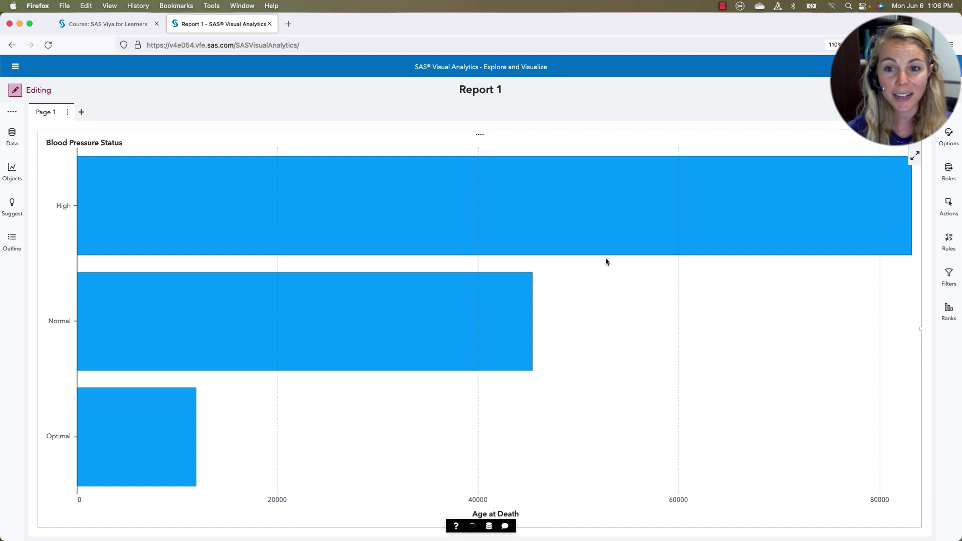
mouse_move(599, 256)
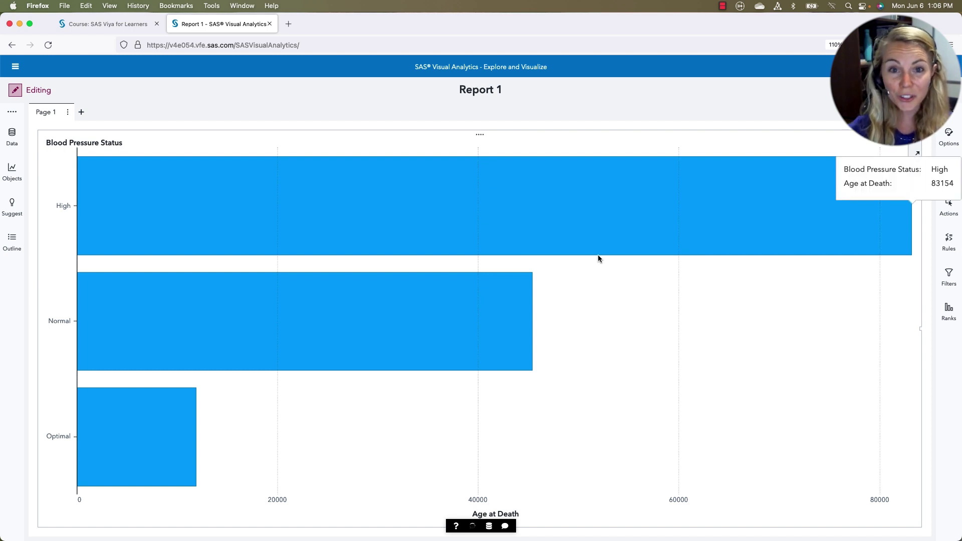
Set Age at Death's aggregation to Average, giving about 70.29 for Normal and 68.66 for Optimal
left_click(12, 135)
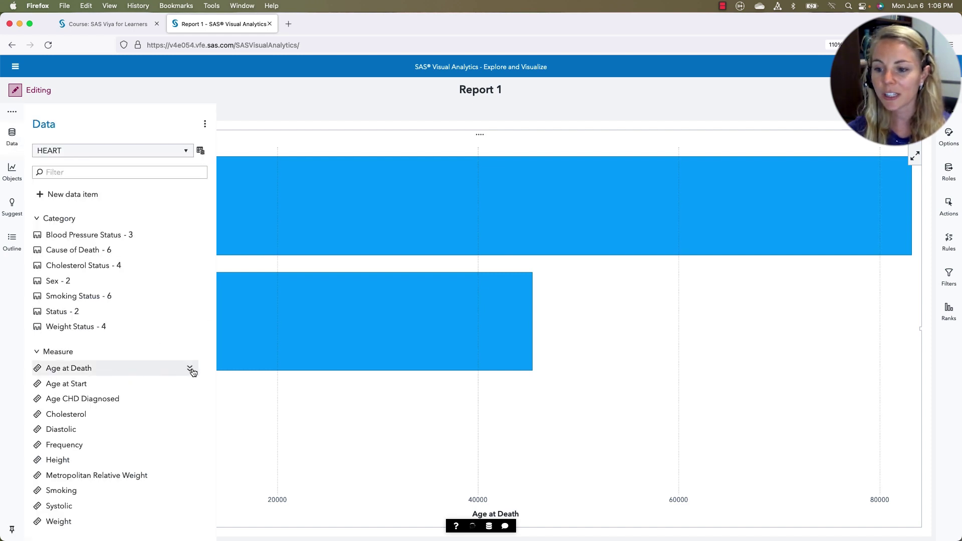
left_click(189, 369)
scroll(121, 400, "down", 1)
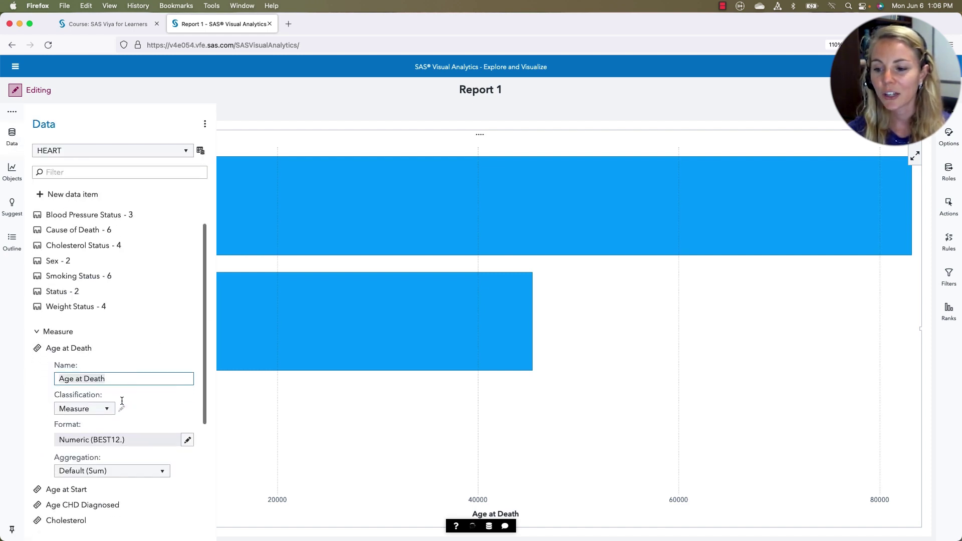
left_click(133, 472)
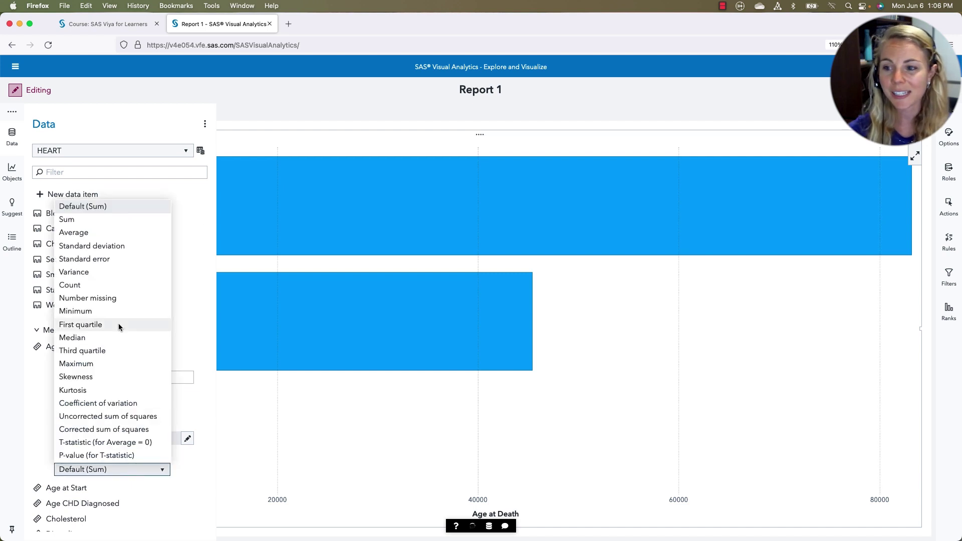
left_click(113, 234)
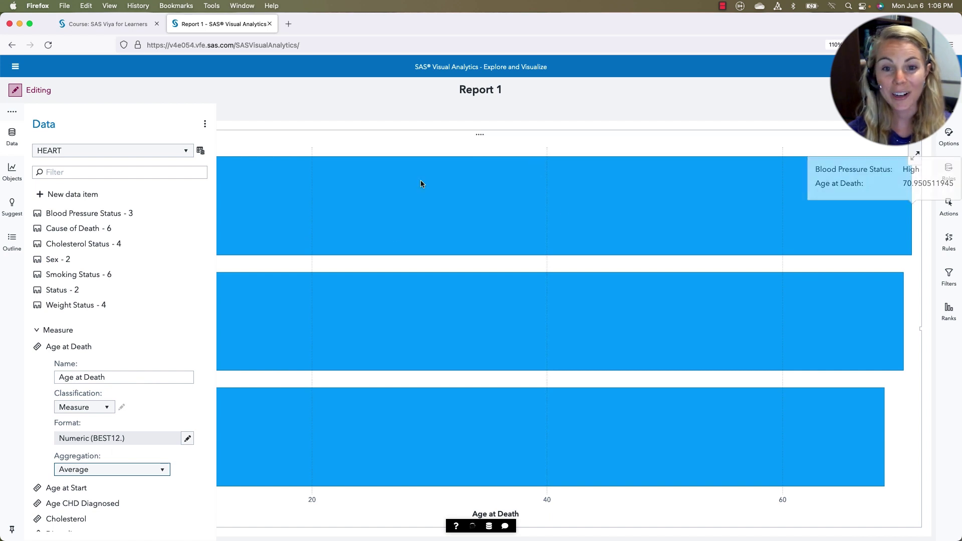
left_click(643, 113)
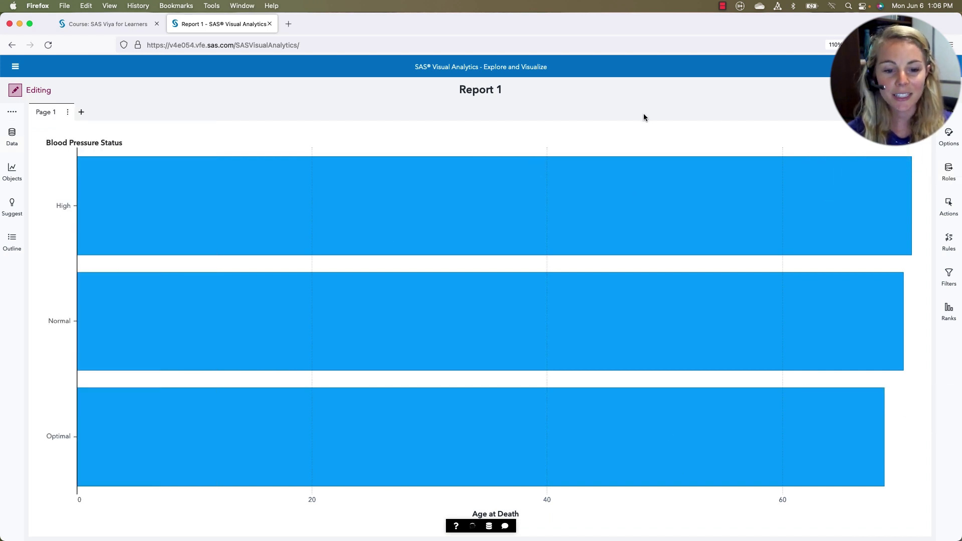
mouse_move(876, 217)
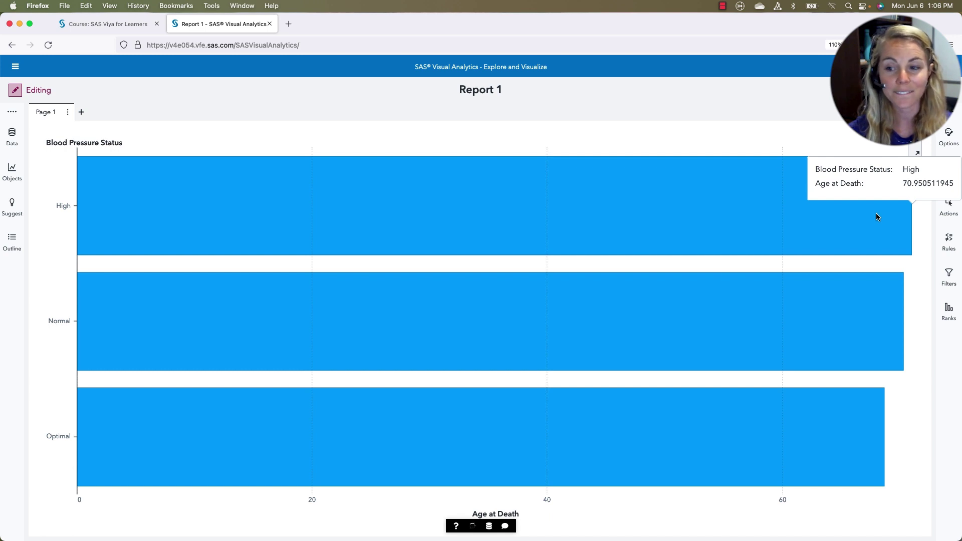
mouse_move(831, 354)
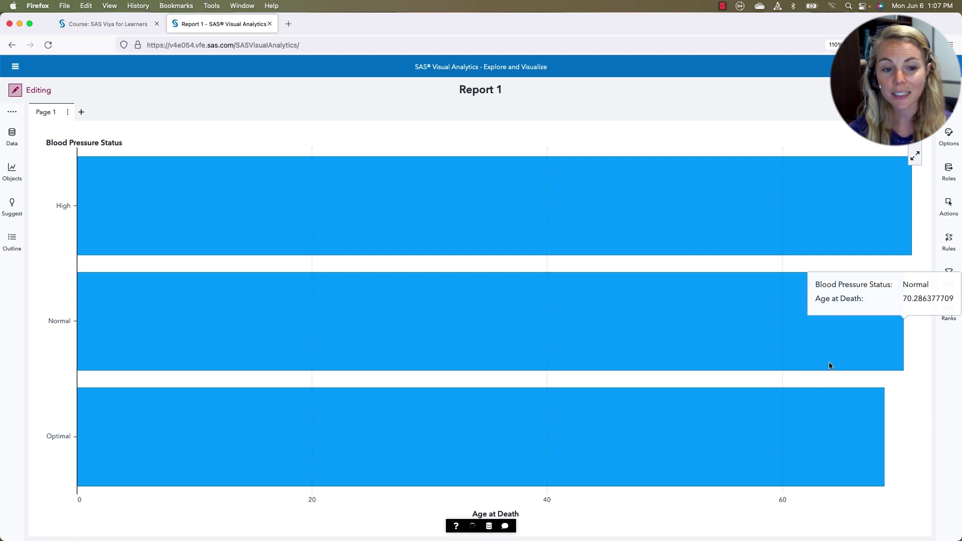
mouse_move(807, 434)
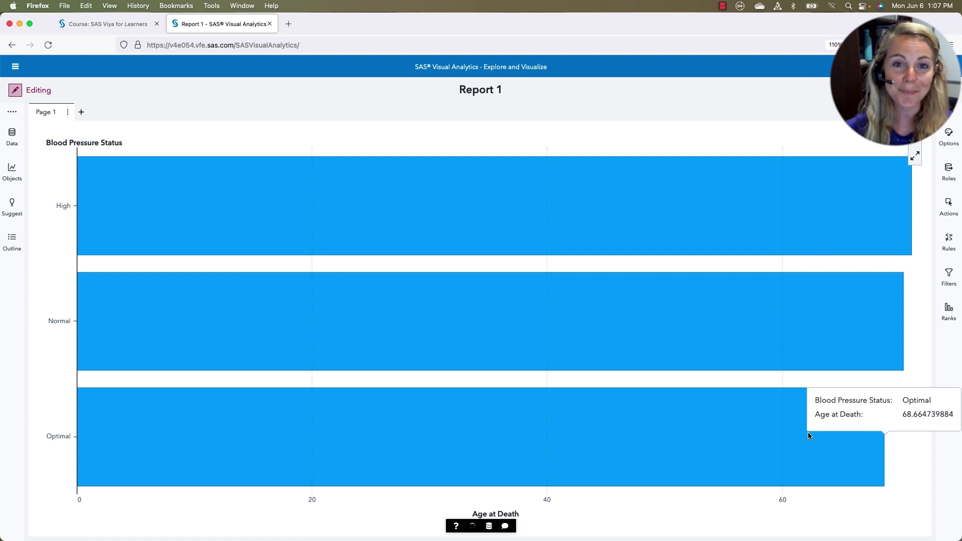
Browse the Objects list down to statistics and machine-learning objects such as Forest
left_click(12, 173)
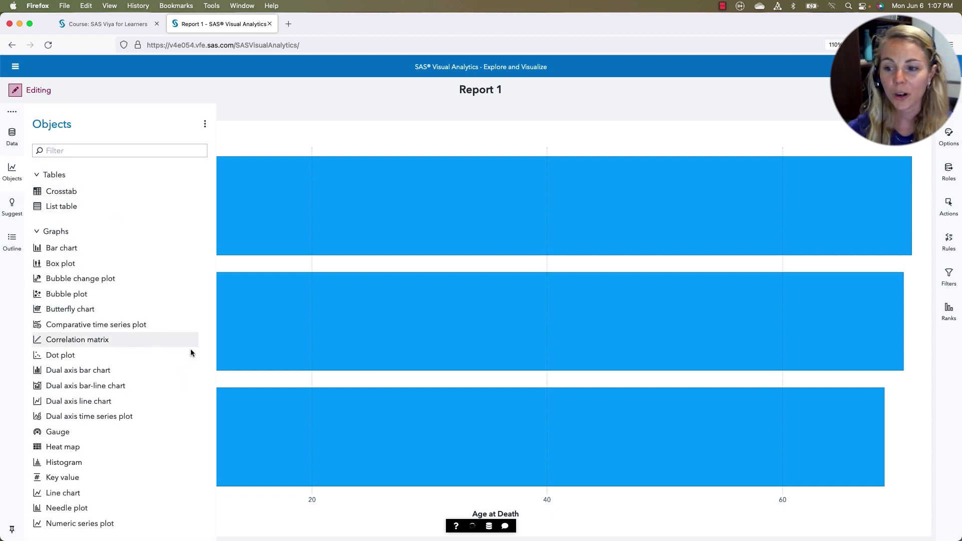
scroll(201, 373, "down", 10)
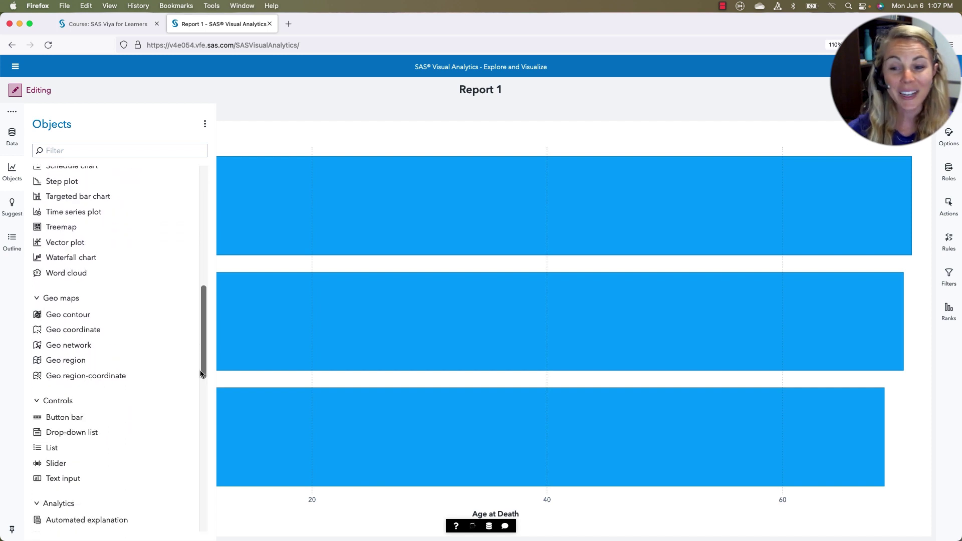
scroll(151, 336, "down", 3)
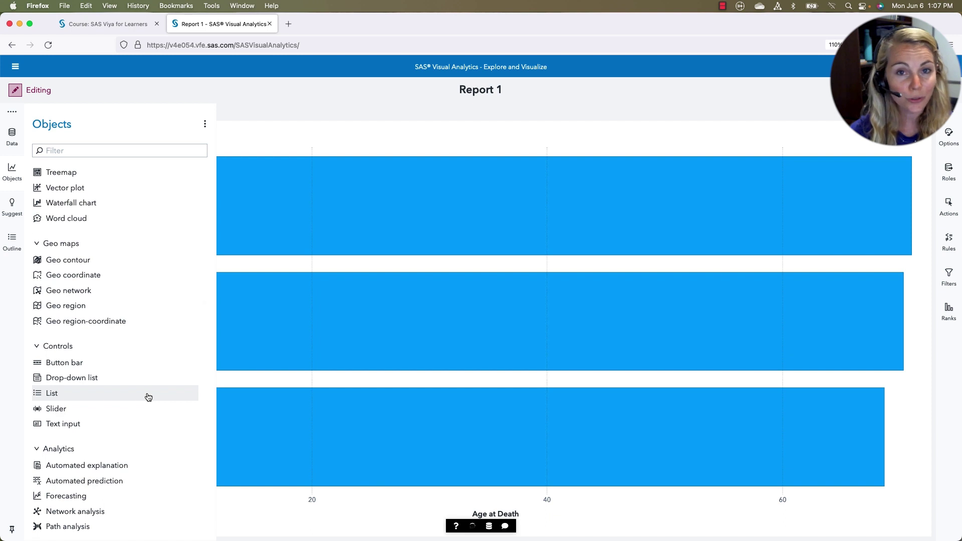
scroll(148, 397, "down", 3)
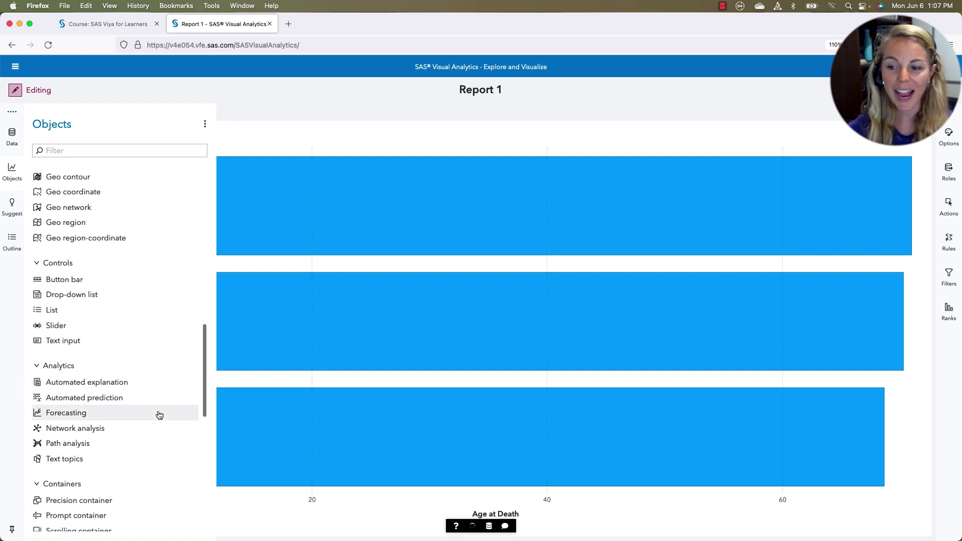
scroll(145, 464, "down", 10)
scroll(146, 465, "down", 5)
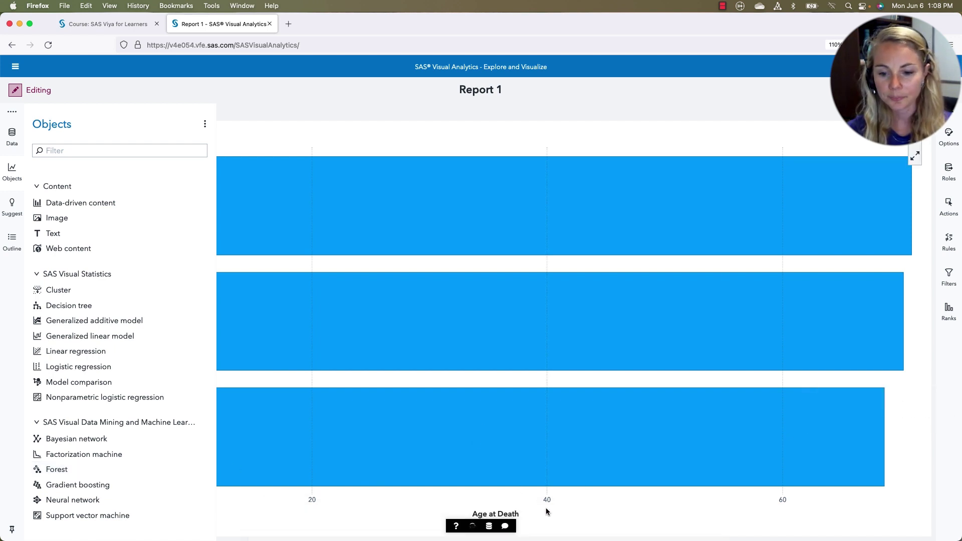
Launch JupyterLab on the Python_Machine_Learning notebook and select its Load Packages code cell
left_click(473, 527)
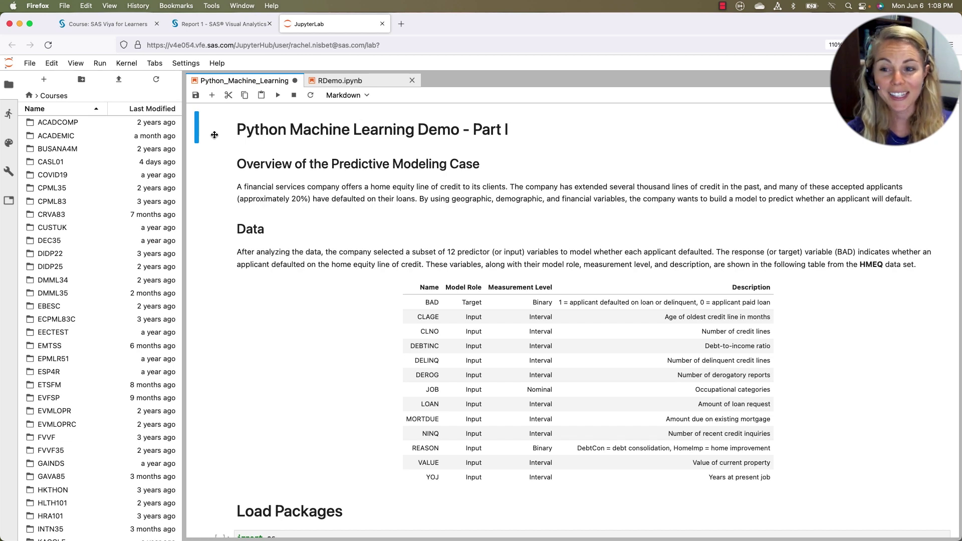
scroll(459, 194, "down", 5)
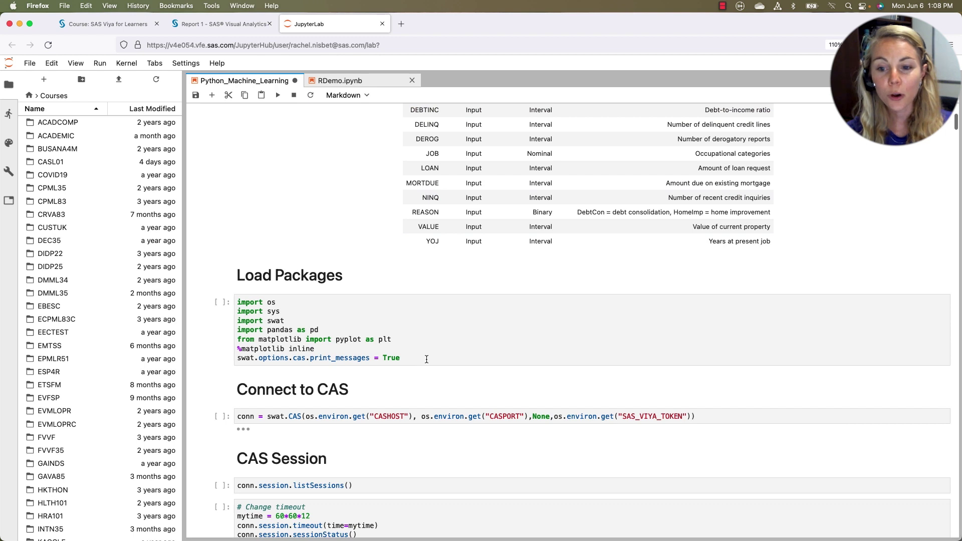
left_click(425, 358)
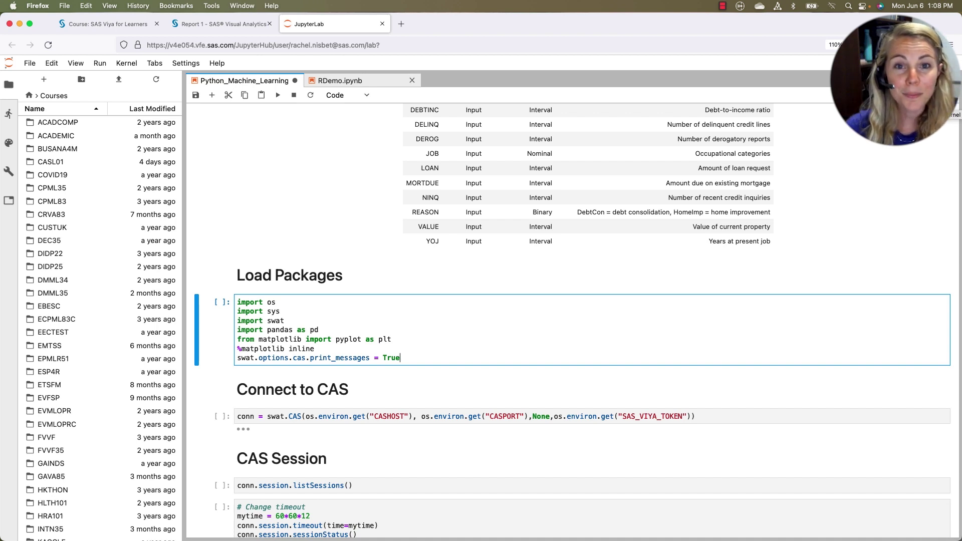
Switch to the RDemo.ipynb notebook and select its read.csv code cell [8]
left_click(364, 82)
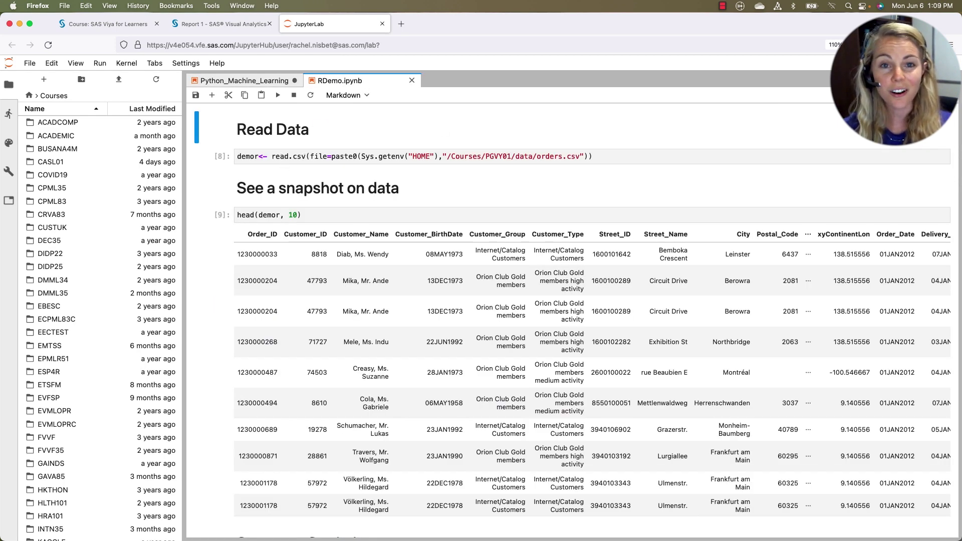
left_click(633, 155)
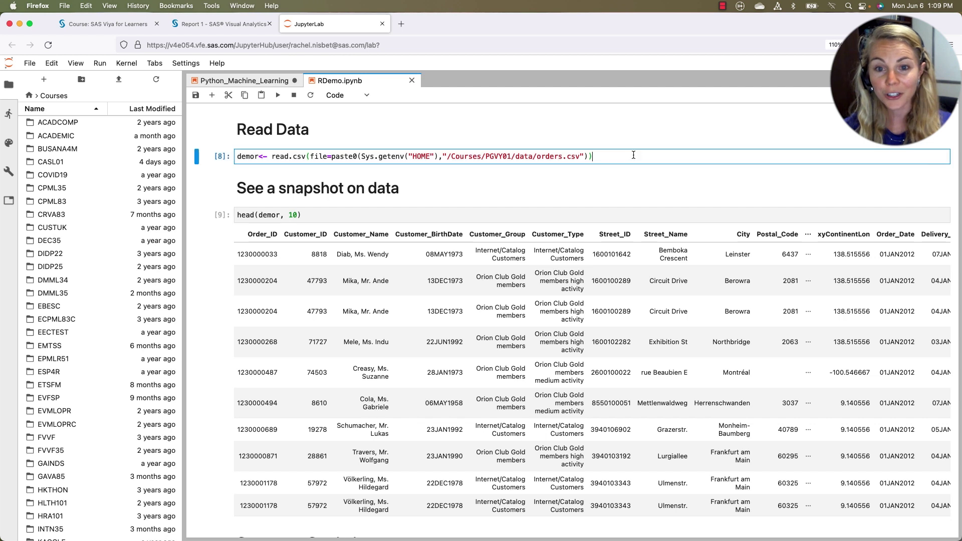